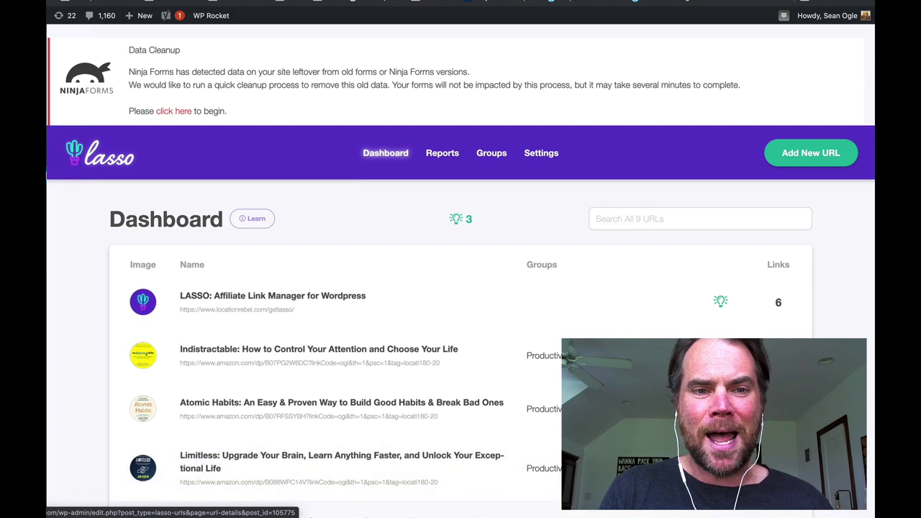
scroll(424, 176, "down", 5)
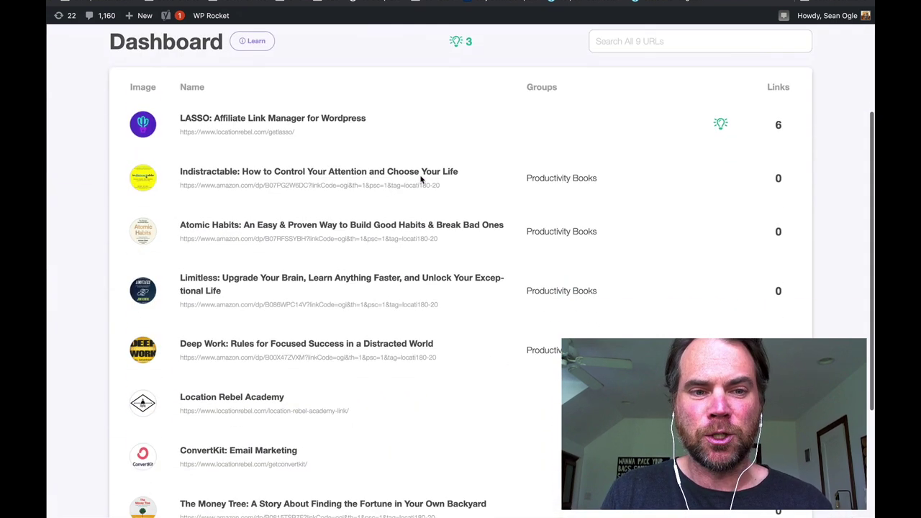
scroll(421, 180, "up", 5)
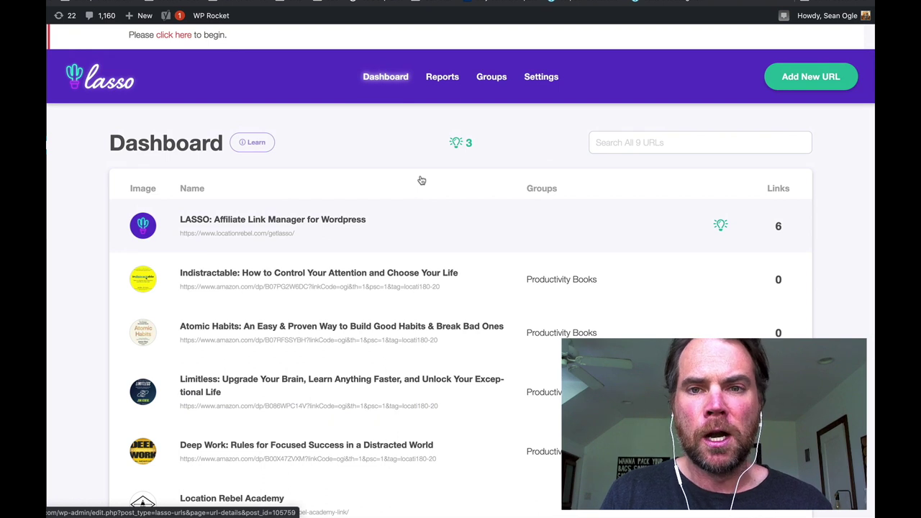
scroll(421, 180, "up", 2)
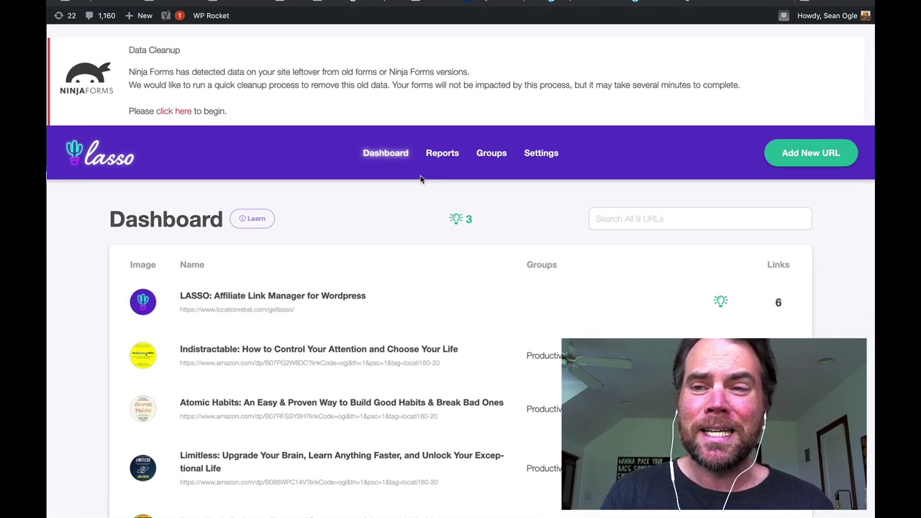
Create a new Lasso URL from the copied Amazon product link for the Kindle edition of The Art of Non-Conformity.
left_click(811, 156)
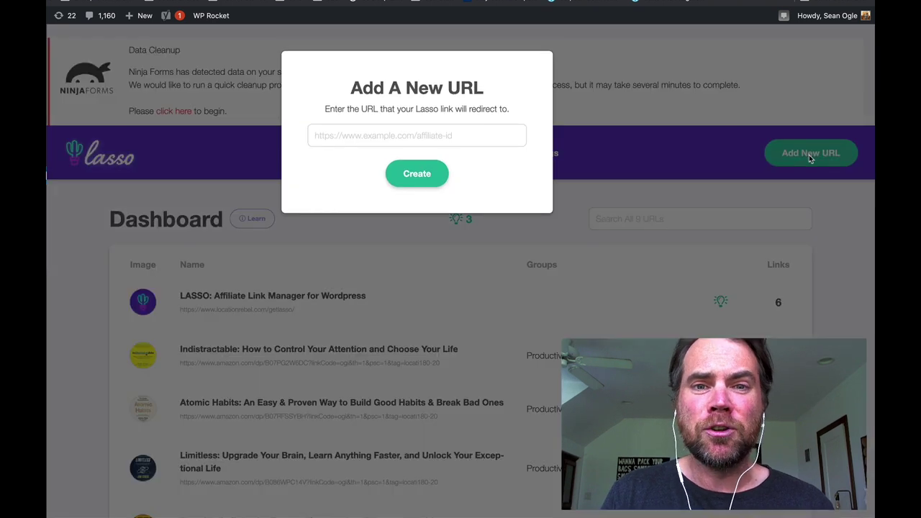
left_click(492, 127)
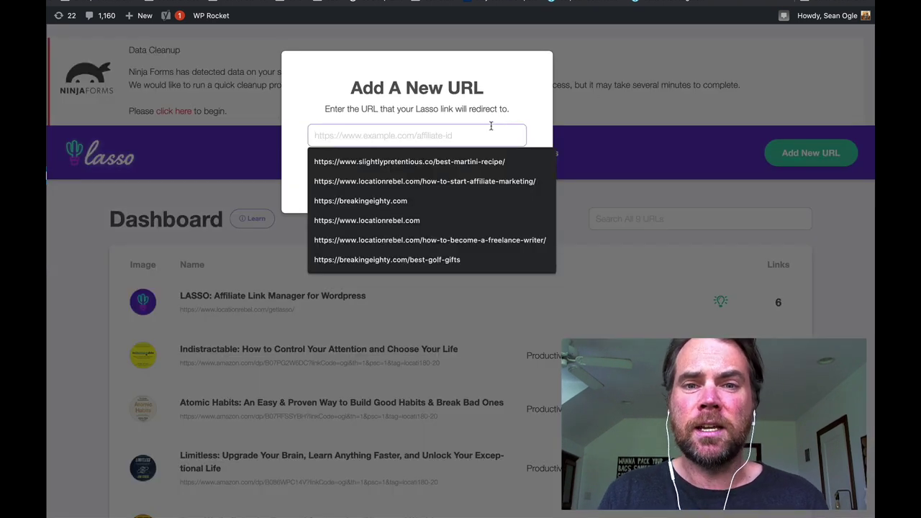
left_click(500, 120)
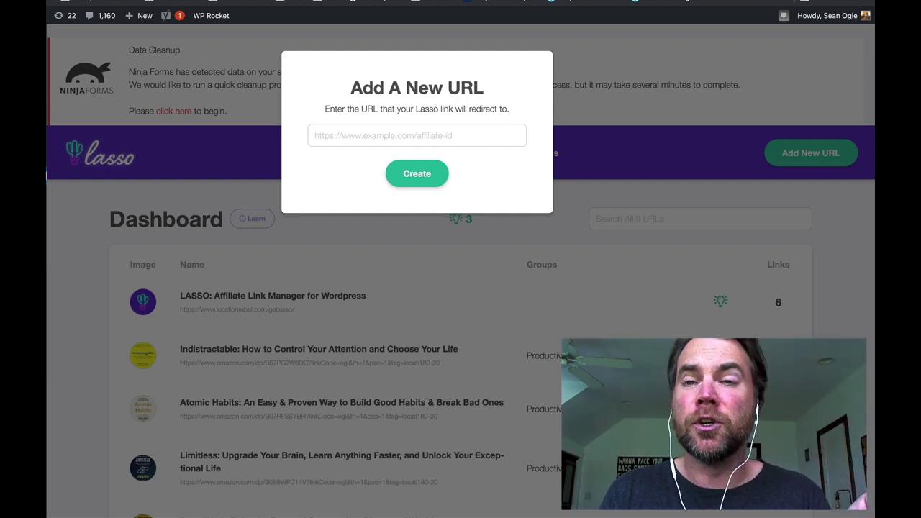
key("ctrl+Tab")
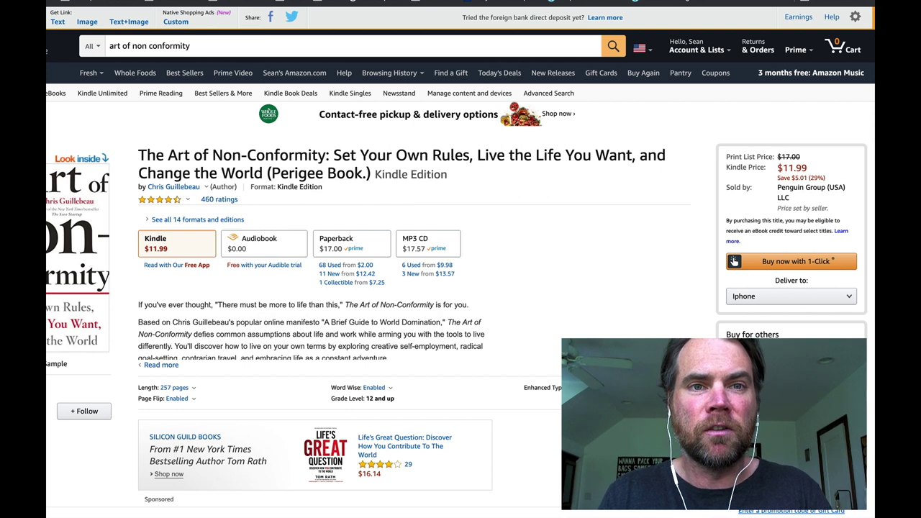
key("ctrl+shift+Tab")
left_click(420, 128)
key("super+v")
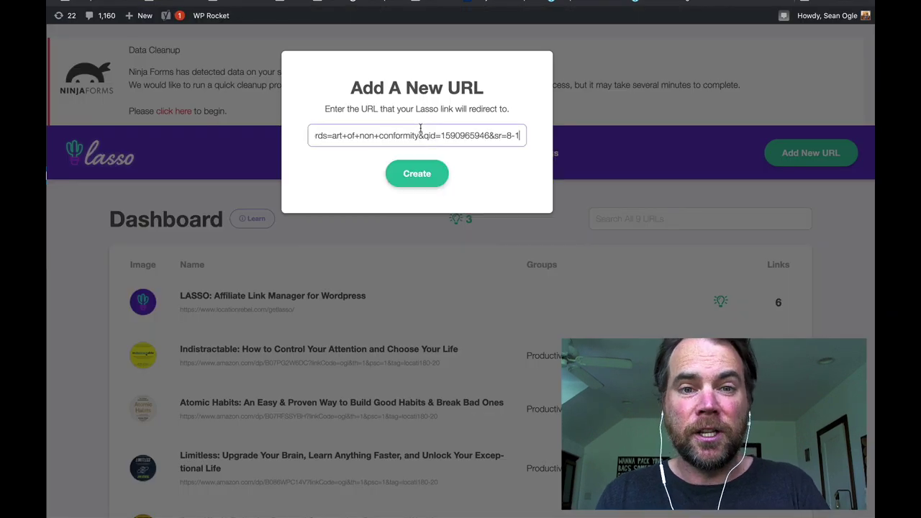
left_click(421, 177)
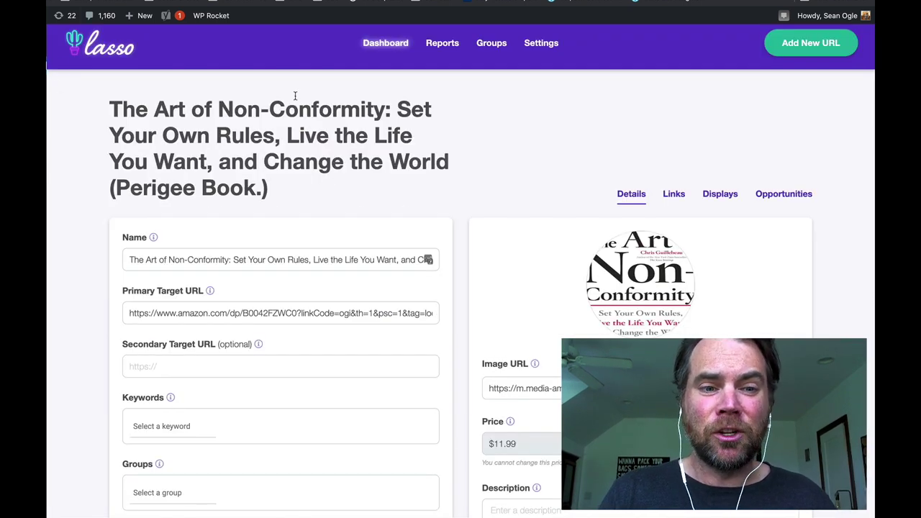
Examine the new link's primary target URL, including its affiliate tag, along with the product image and price.
left_click_drag(131, 313, 434, 343)
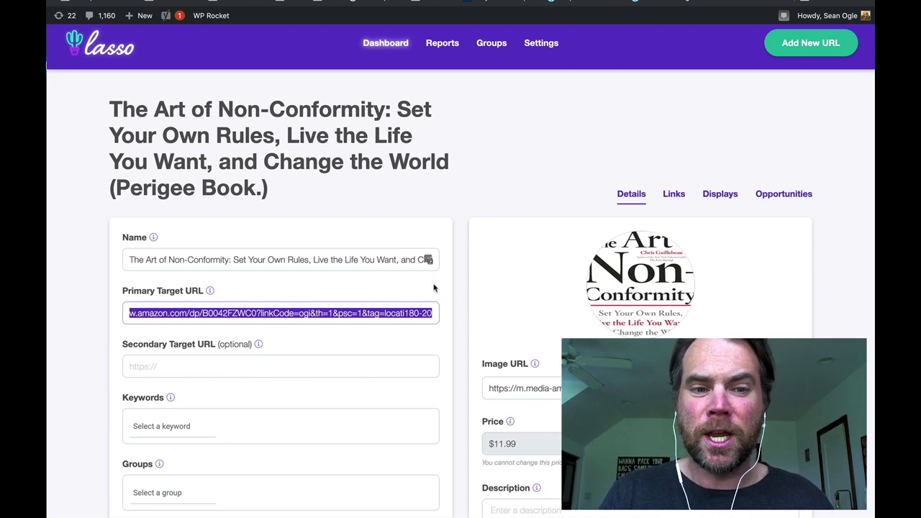
scroll(433, 288, "down", 3)
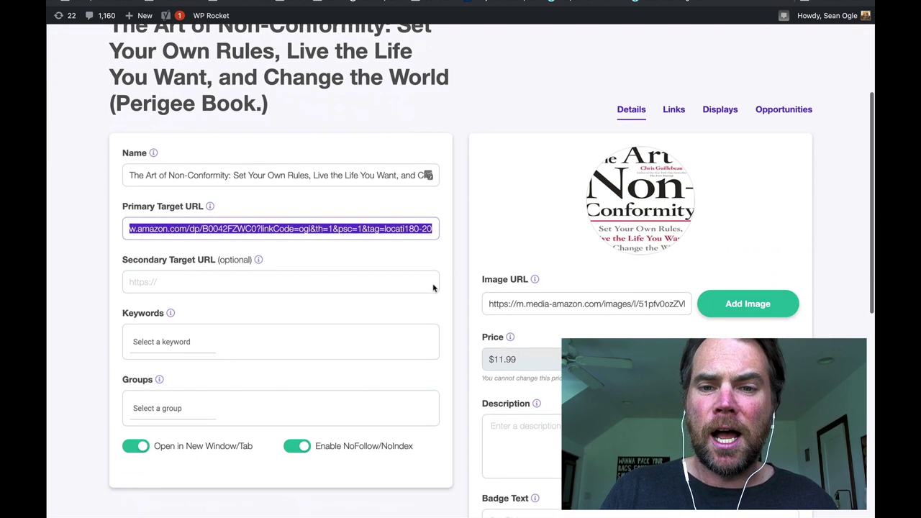
mouse_move(663, 184)
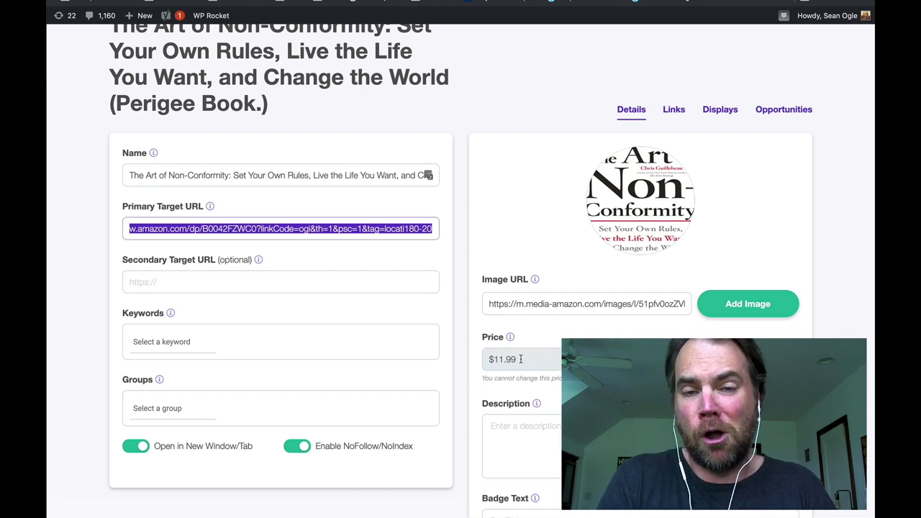
Enter the description "This is one of the best books to buy if you want to quit your job and start a lifestyle business".
scroll(520, 358, "down", 3)
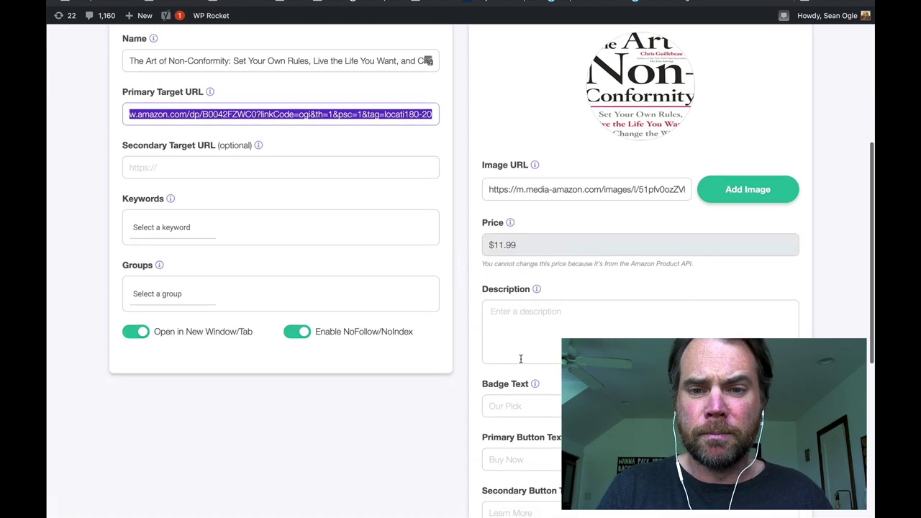
left_click(520, 318)
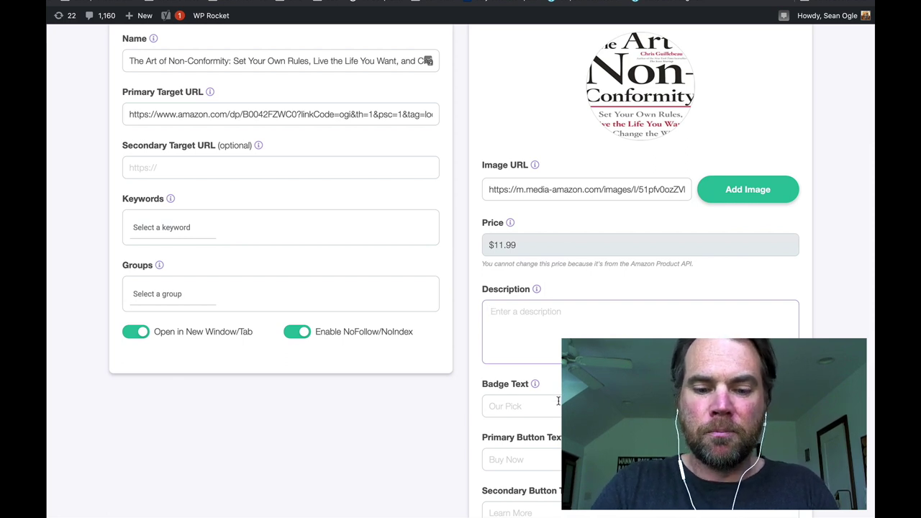
type("This is one of the best")
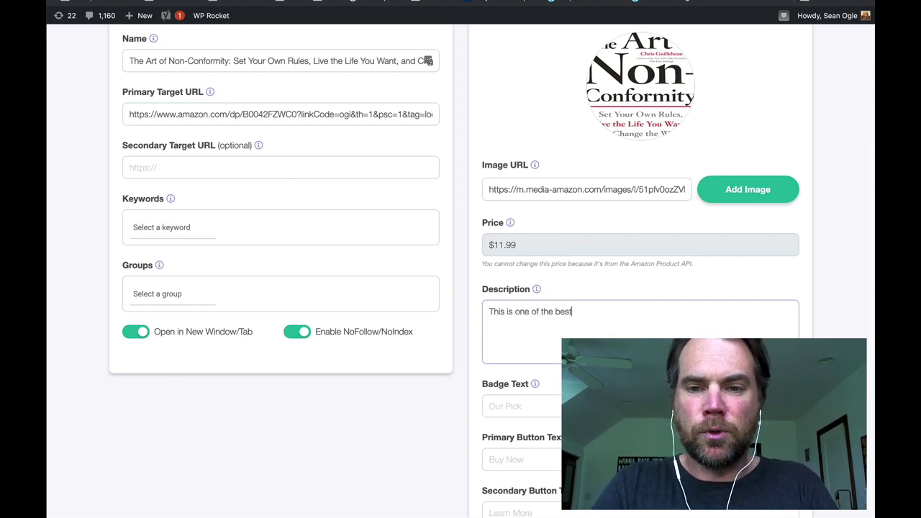
type(" books ")
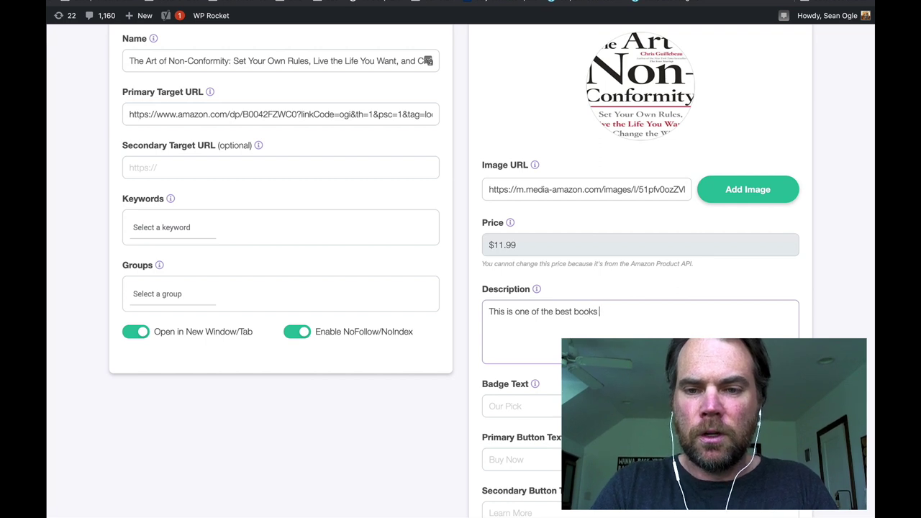
type("fto buy if you want t")
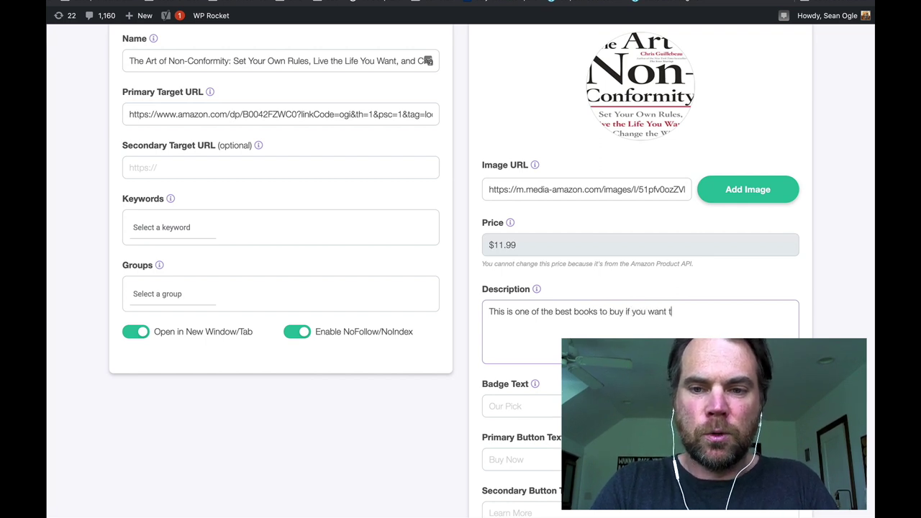
type("o quit you")
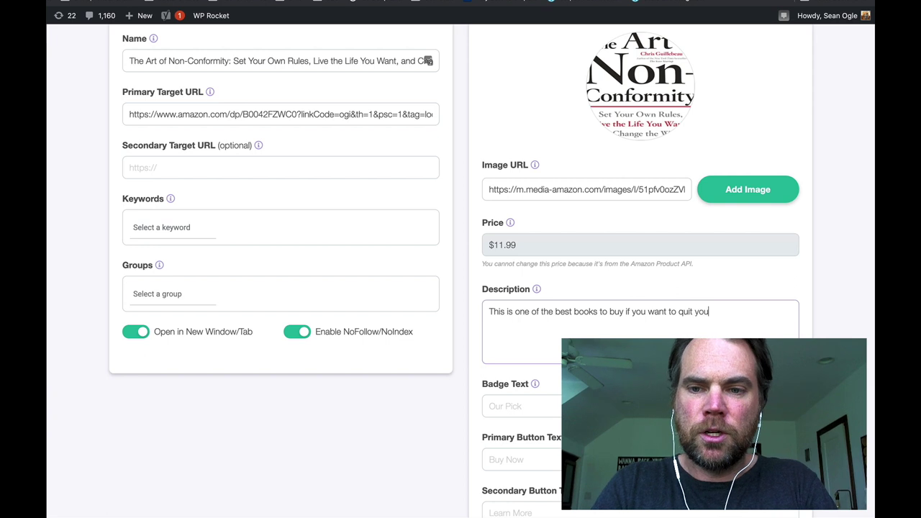
type("r job and starty a")
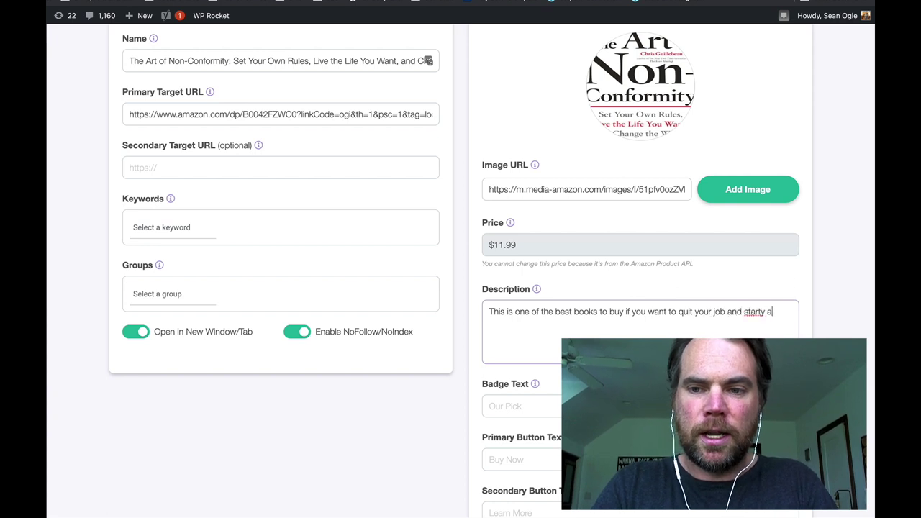
key("BackSpace")
key("BackSpace")
key("BackSpace")
type("a lifestyle b")
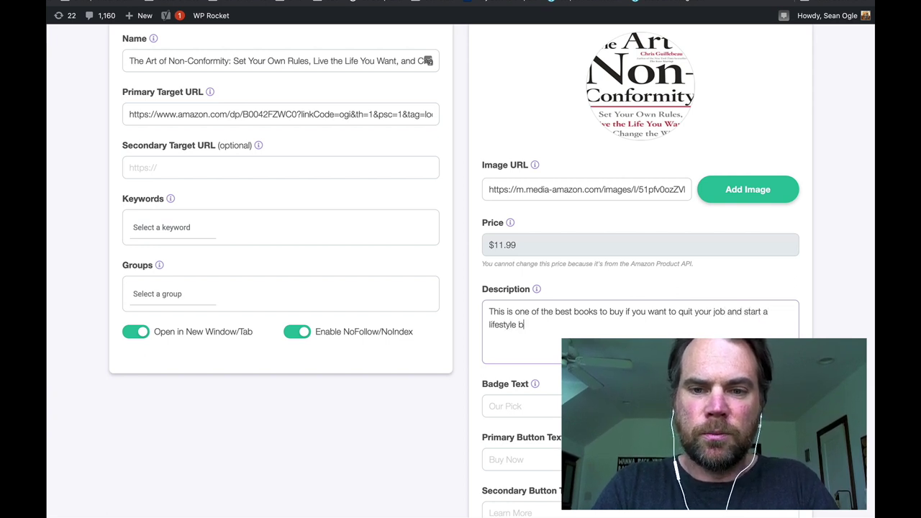
type("usiness")
Set the primary button text to "Buy Now on Amazon" and save the book's link details.
scroll(483, 271, "down", 3)
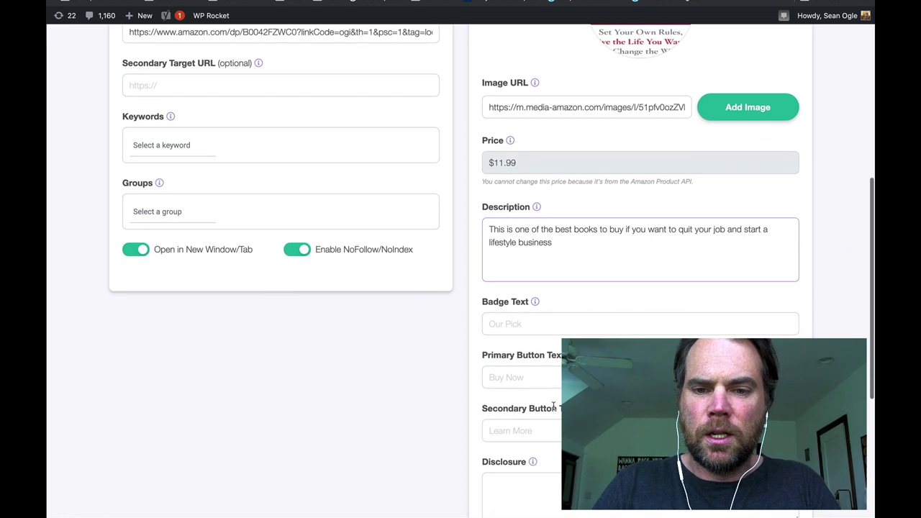
key("Tab")
key("Tab")
type("Buy Now on Amazo")
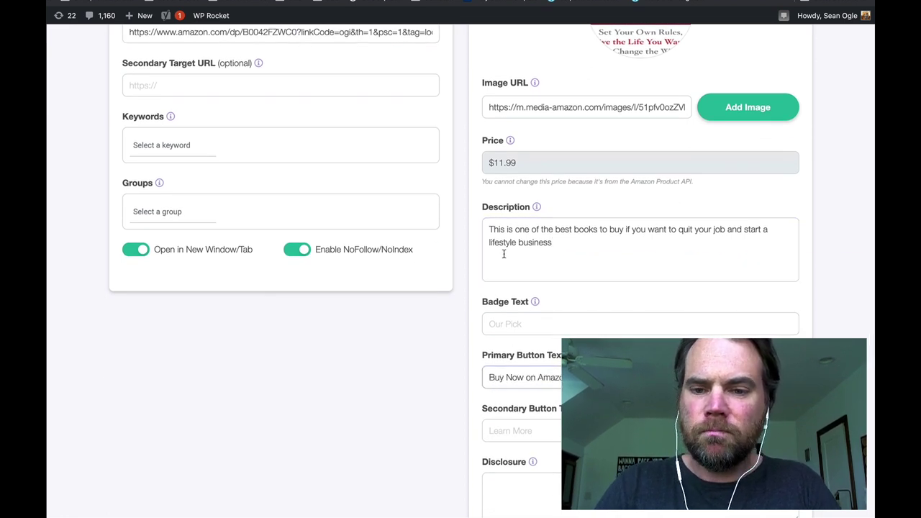
scroll(504, 254, "down", 5)
scroll(504, 256, "up", 9)
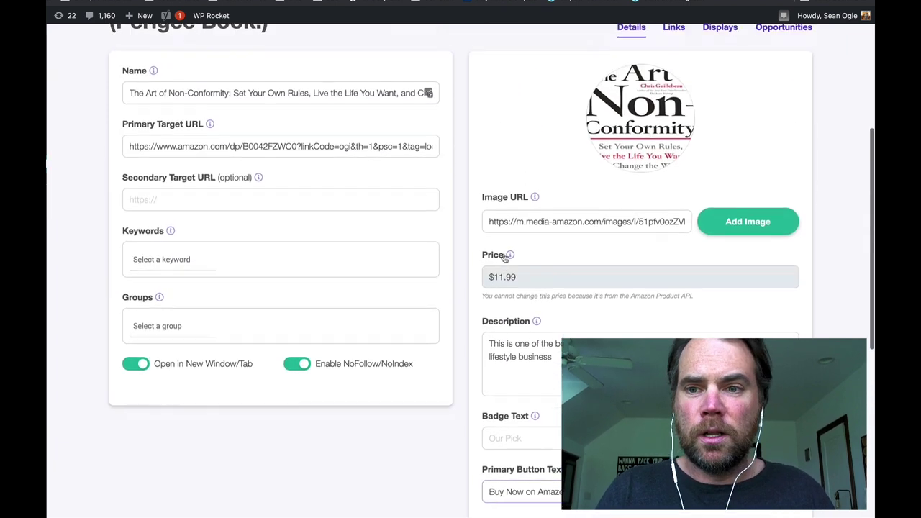
scroll(505, 259, "down", 10)
left_click(460, 495)
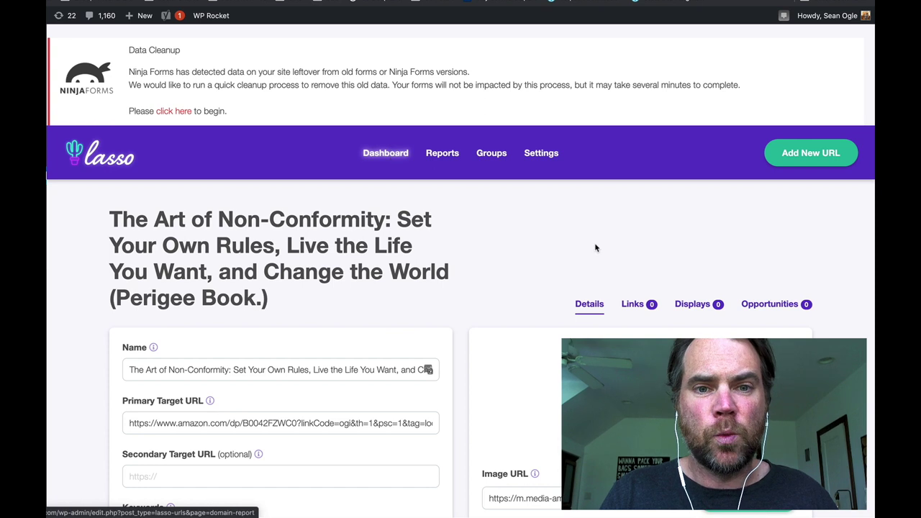
Go to the Lasso Test Post draft and write "The Art of Non Conformity" in its body.
key("super+bracketleft")
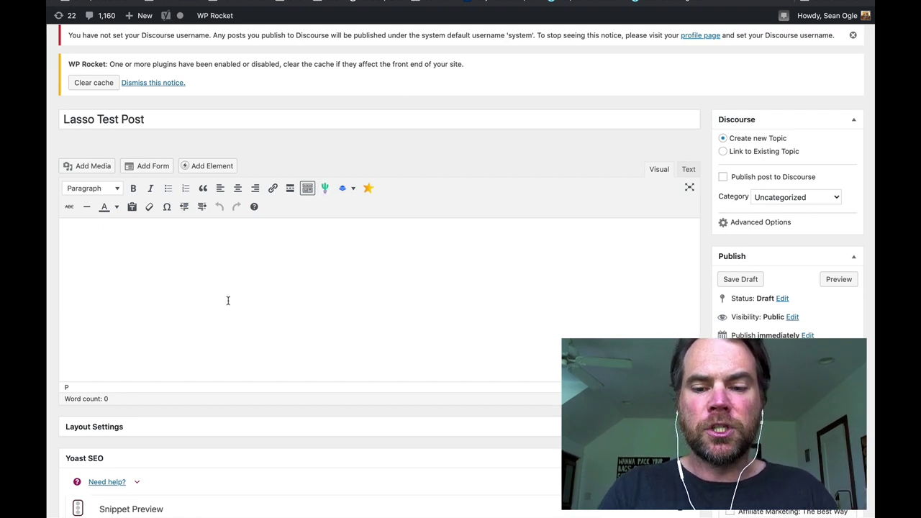
type("The Art")
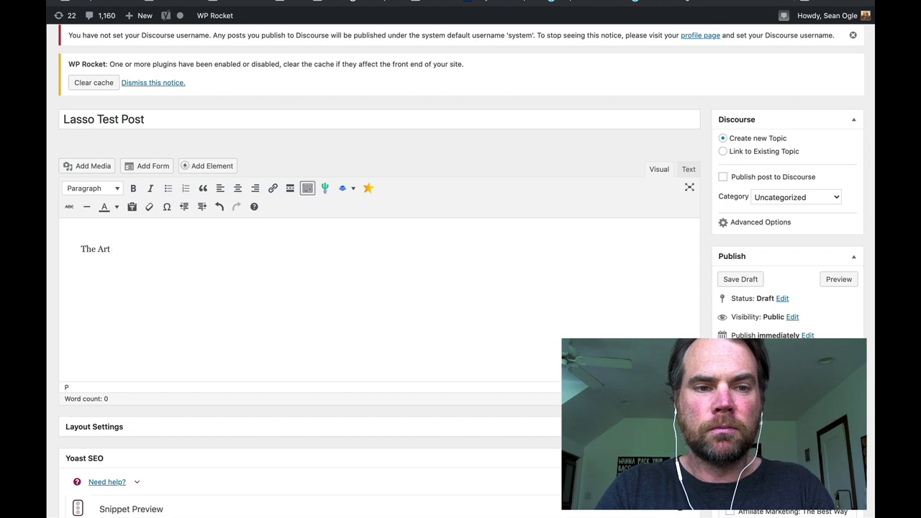
type(" of N")
key("BackSpace")
type("of Non Conformity")
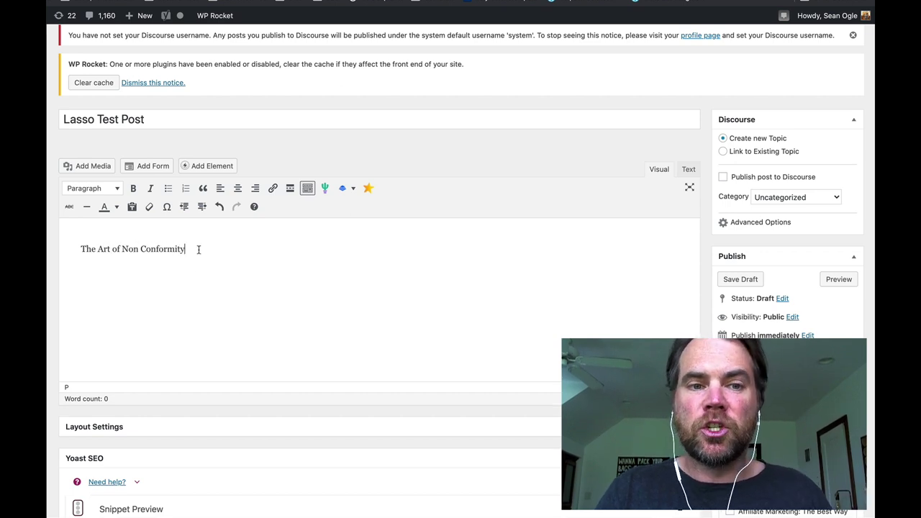
Link the text "The Art of Non Conformity" to the book's Lasso link, found by searching for "art of non".
left_click_drag(200, 248, 61, 241)
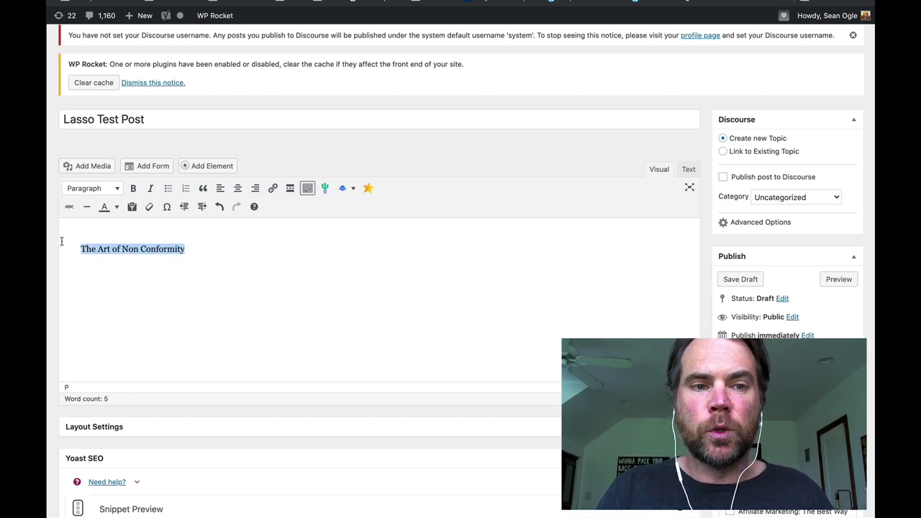
key("ctrl+k")
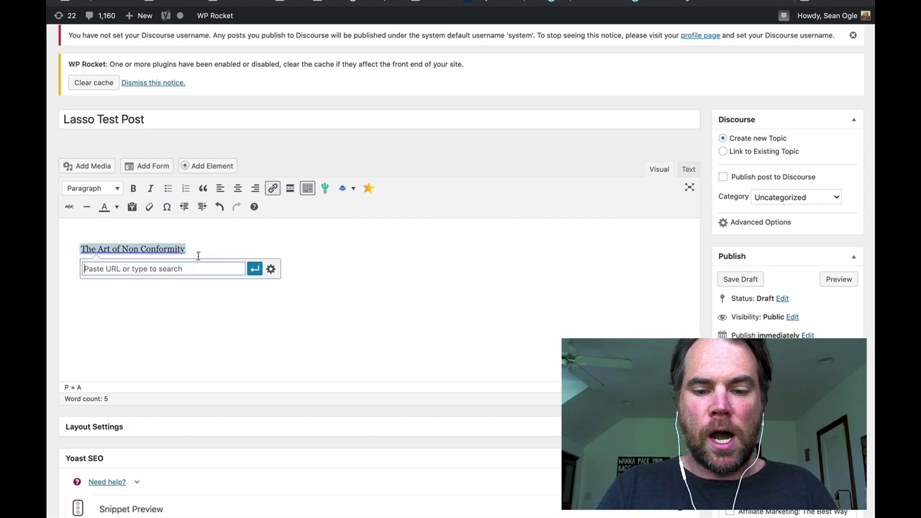
type("art of non")
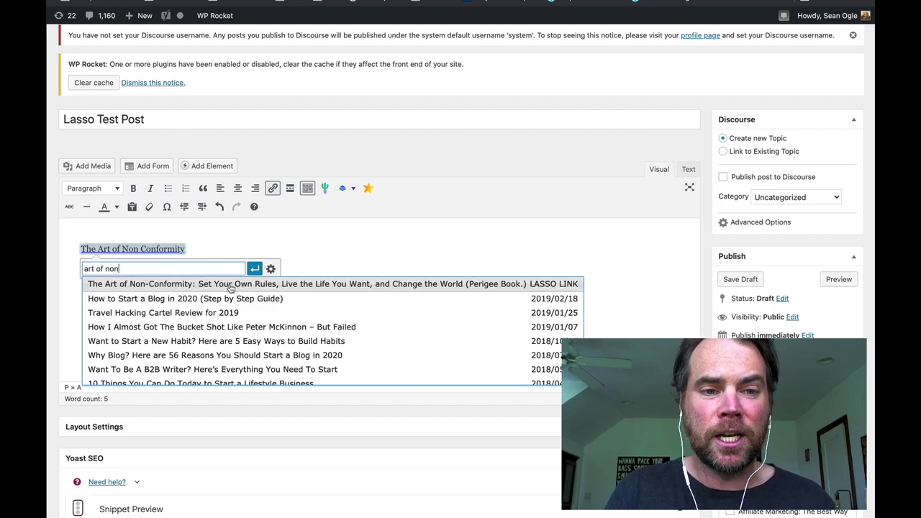
left_click(229, 284)
left_click(255, 269)
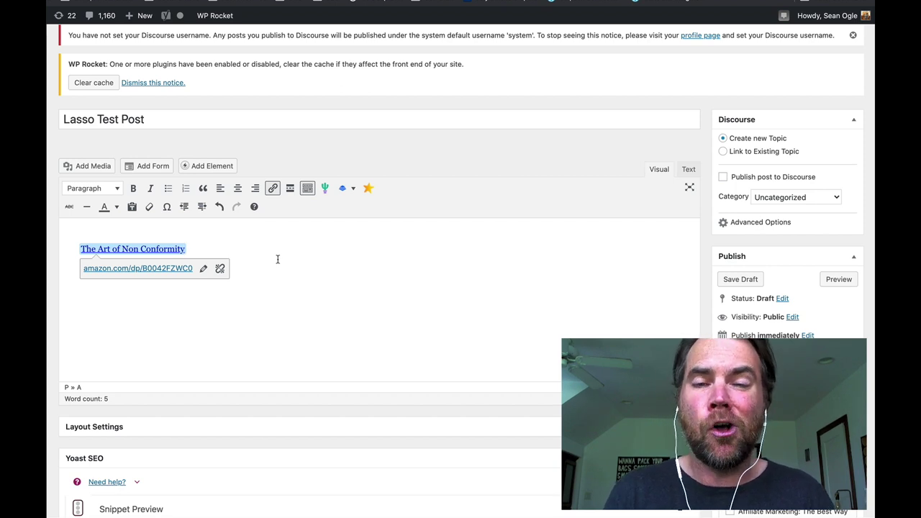
Insert a Lasso Single Display of The Art of Non-Conformity on a new line below the linked title.
key("Right")
key("Return")
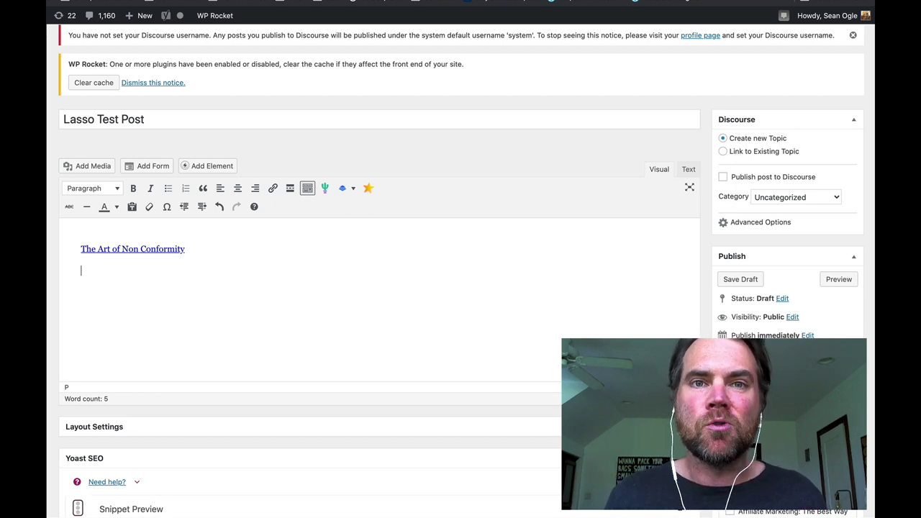
left_click(325, 188)
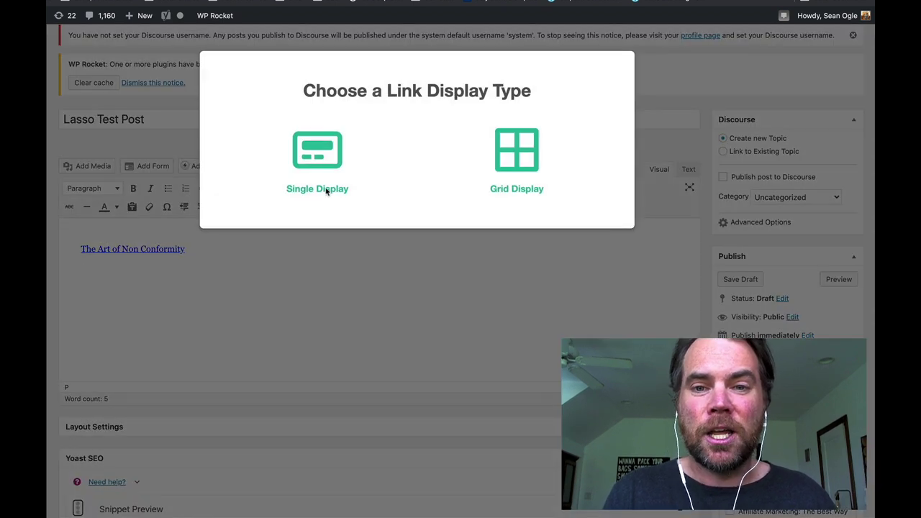
left_click(301, 159)
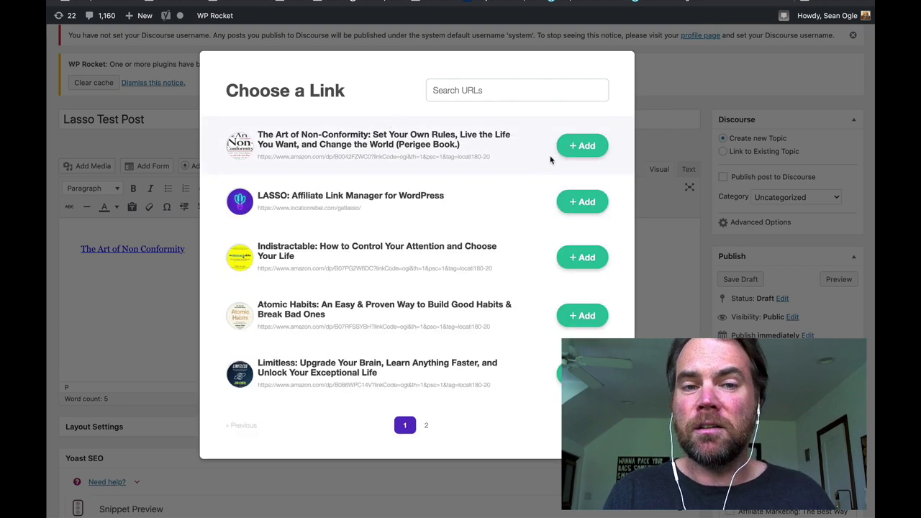
left_click(586, 148)
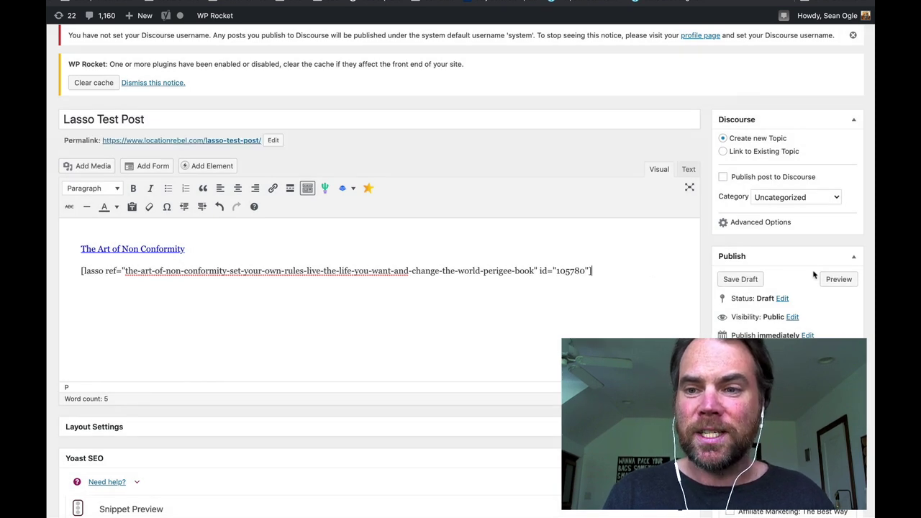
Preview the Lasso Test Post draft and view the linked title and book display on the page.
left_click(842, 280)
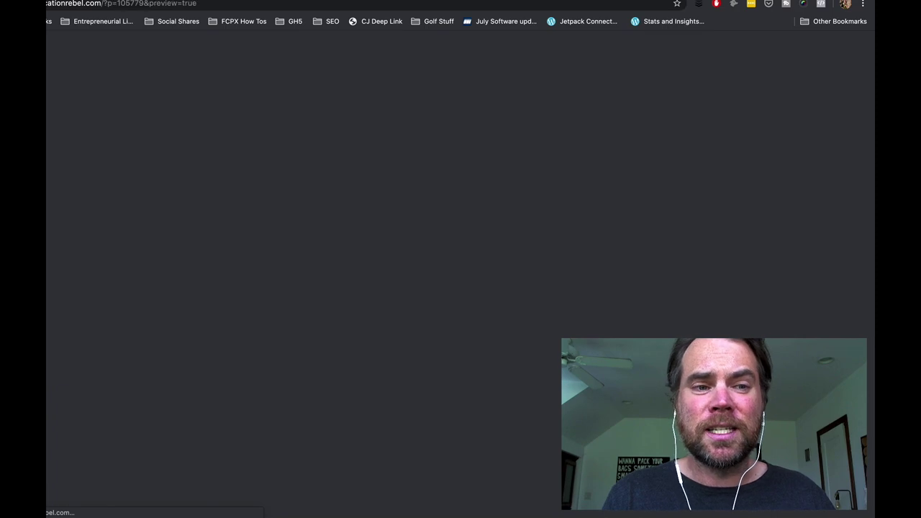
scroll(149, 298, "down", 1)
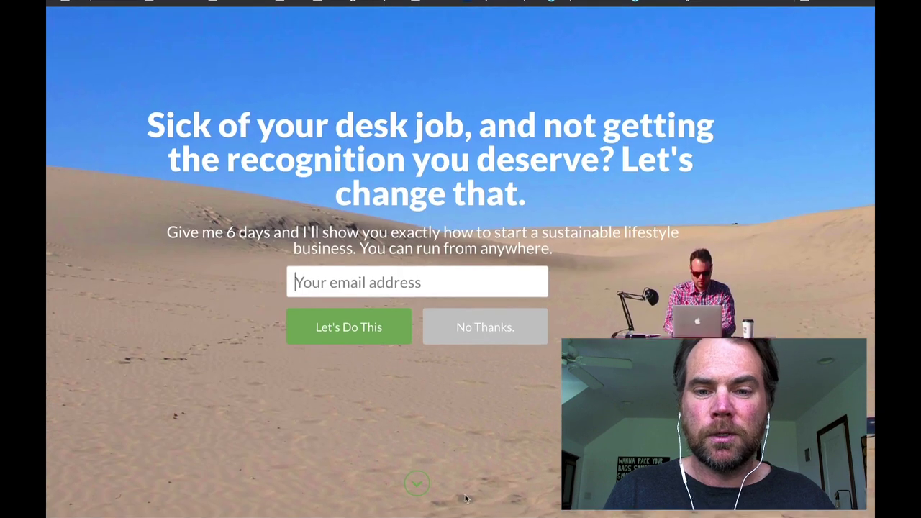
scroll(421, 485, "down", 10)
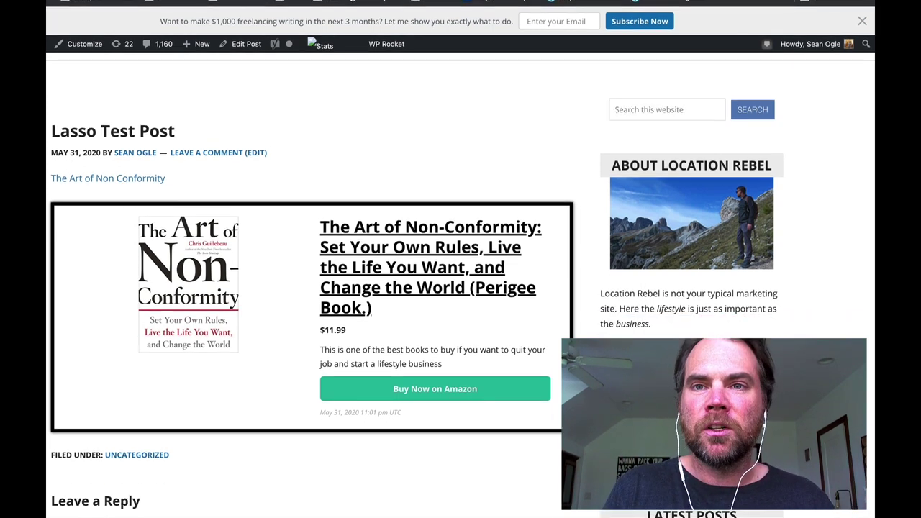
Switch to the Slightly Pretentious article on 10 essential cocktail tools and examine its Lasso product displays.
right_click(634, 2)
key("Escape")
left_click(590, 2)
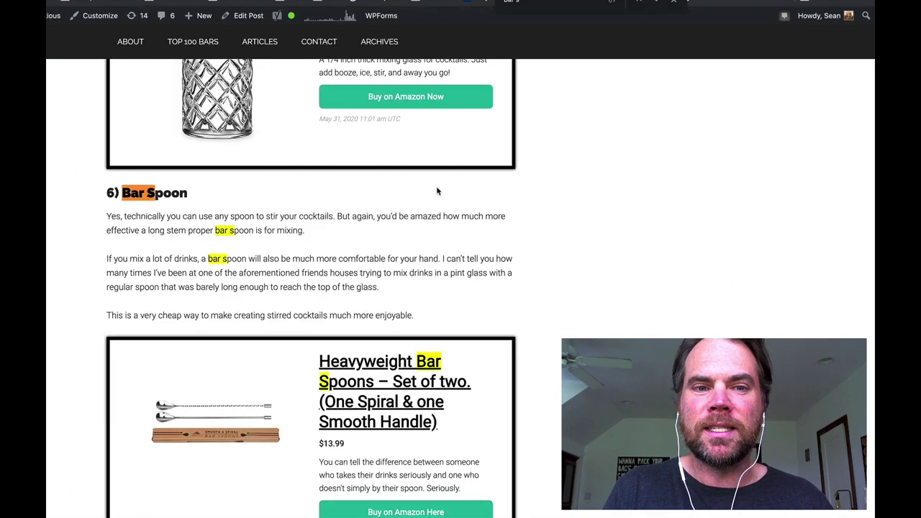
scroll(436, 189, "up", 10)
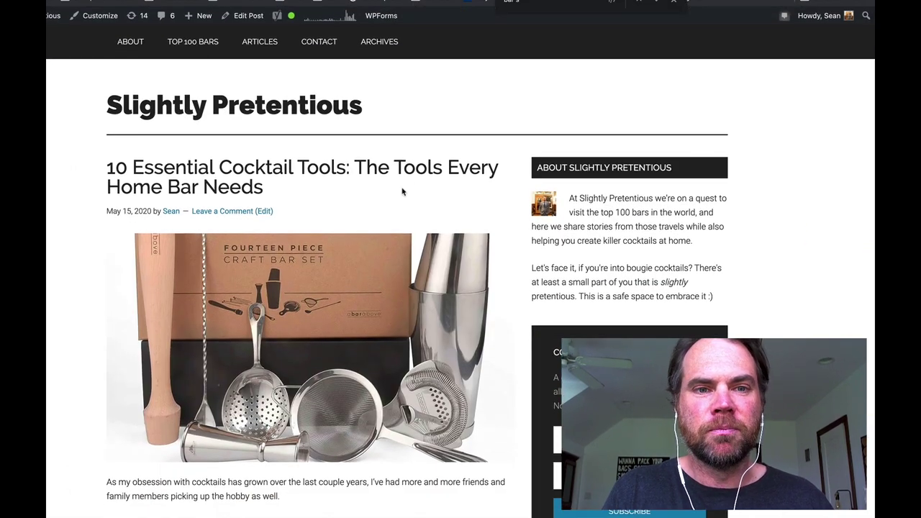
scroll(307, 217, "down", 1)
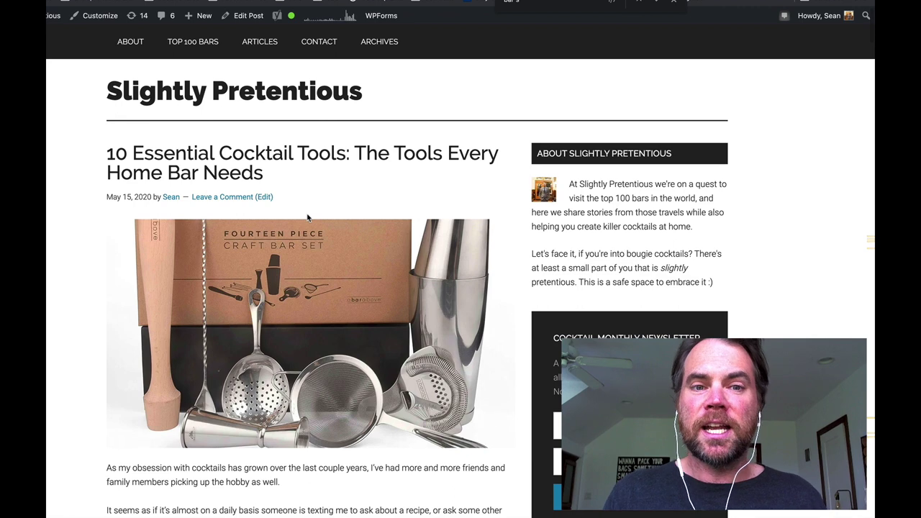
scroll(308, 217, "down", 15)
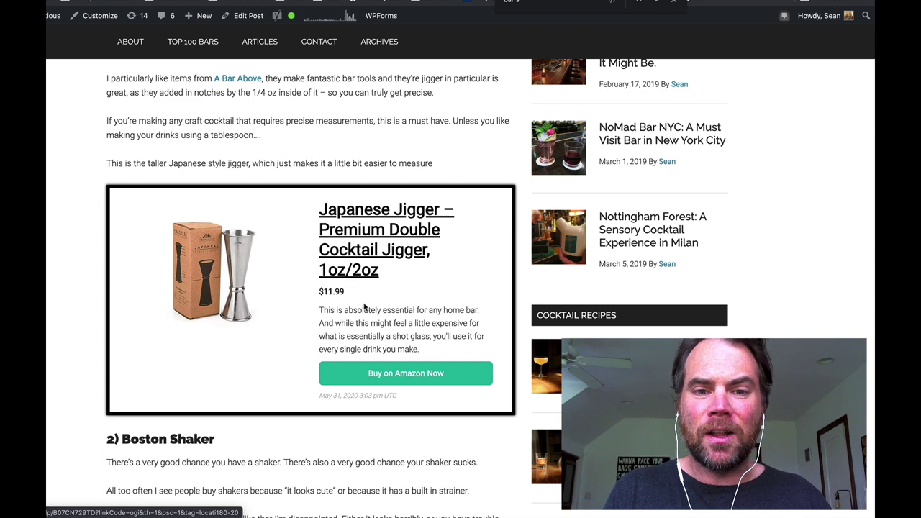
scroll(422, 271, "down", 10)
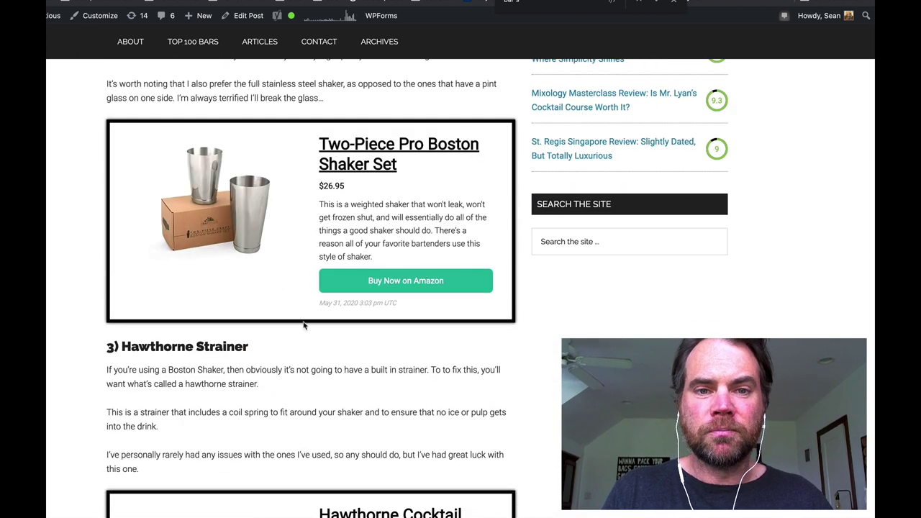
scroll(299, 340, "down", 5)
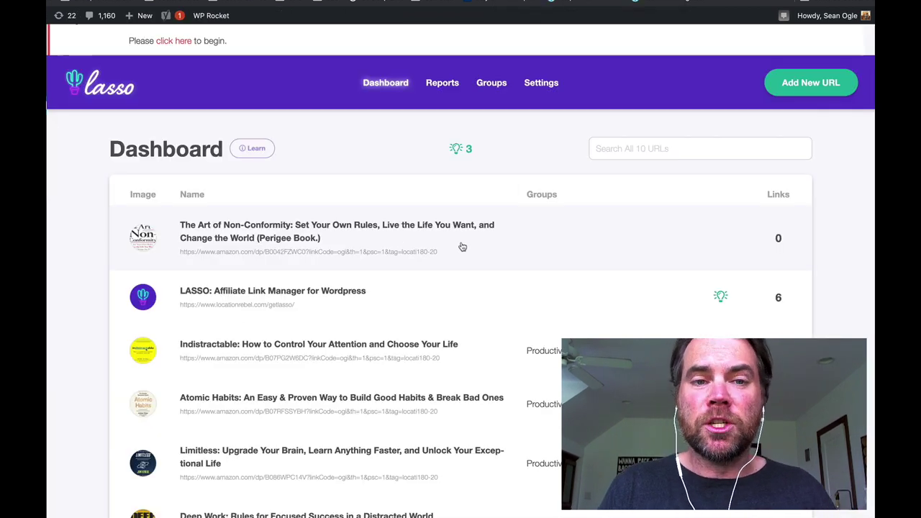
Open The Art of Non-Conformity's link details in Lasso and review its target URL, button text, disclosure and display options.
left_click(461, 247)
scroll(389, 374, "down", 3)
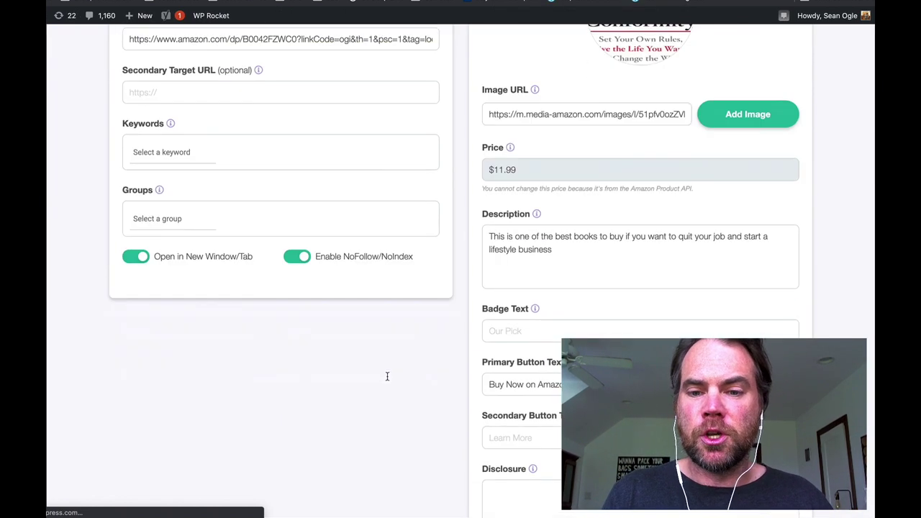
scroll(387, 377, "down", 1)
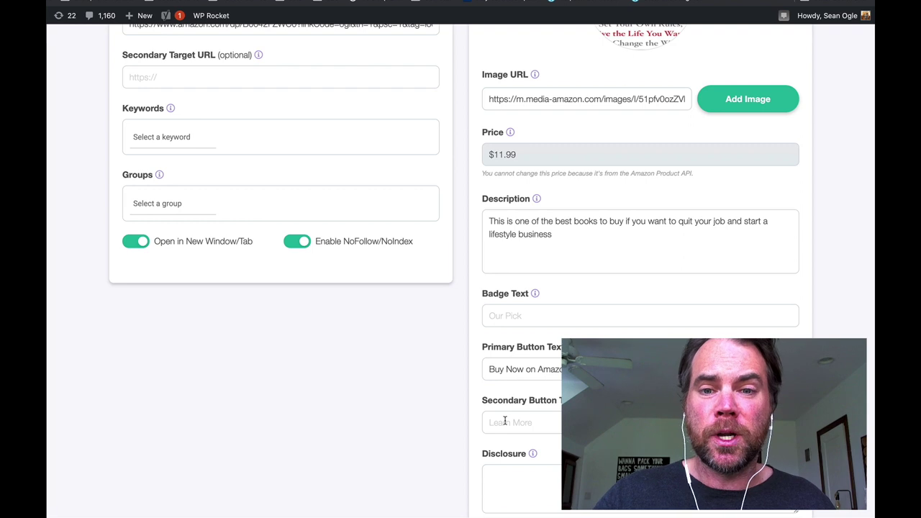
scroll(536, 396, "down", 3)
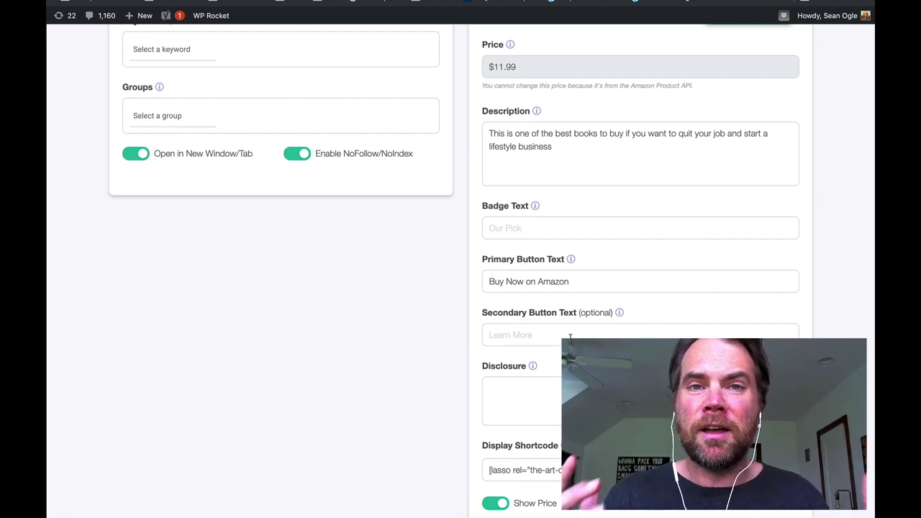
scroll(518, 364, "down", 3)
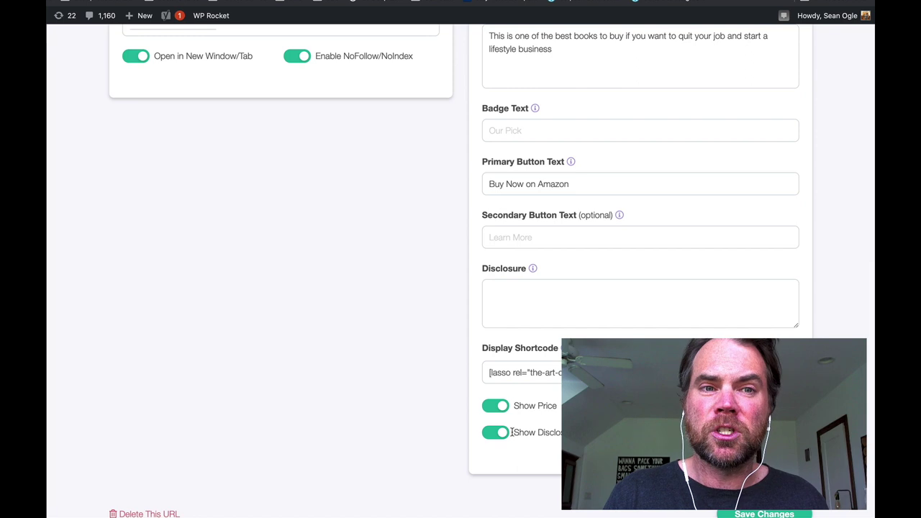
scroll(511, 431, "up", 1)
scroll(512, 435, "up", 5)
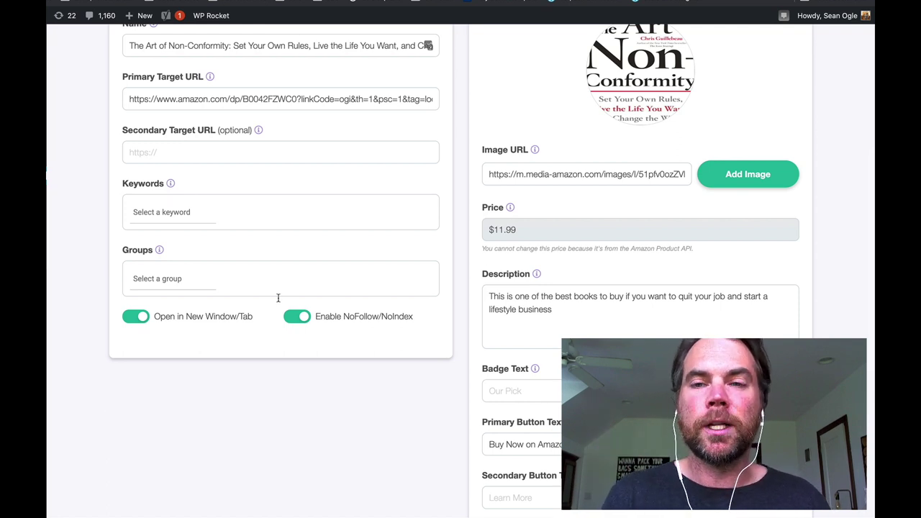
scroll(279, 298, "up", 3)
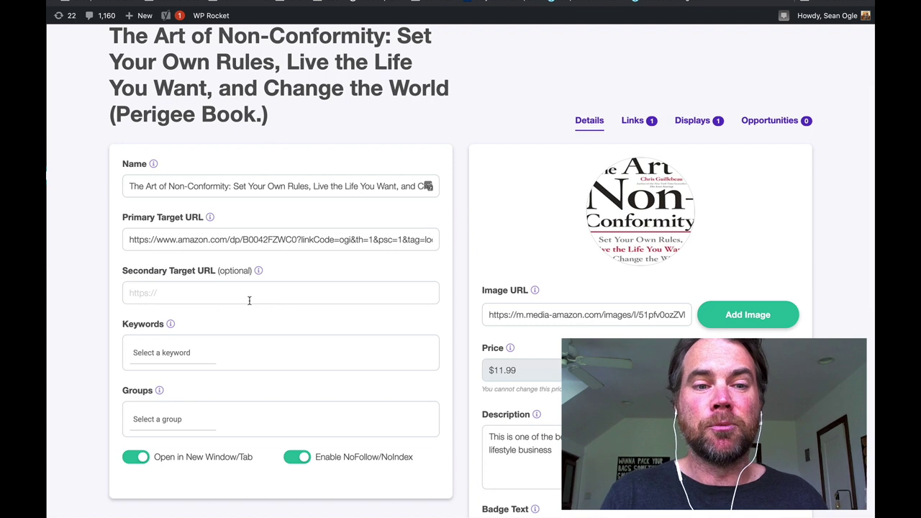
Add "Chris Guillebeau" as a keyword for the book's link and save the changes.
left_click(146, 353)
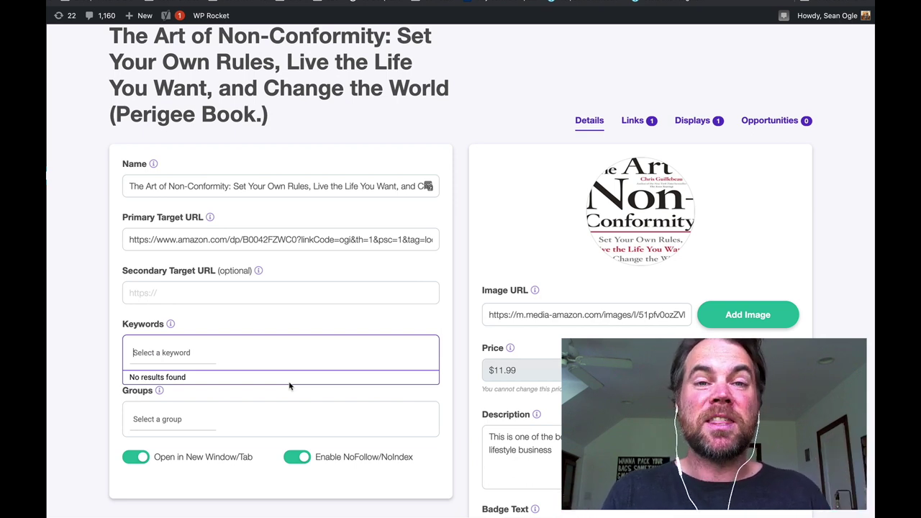
type("c")
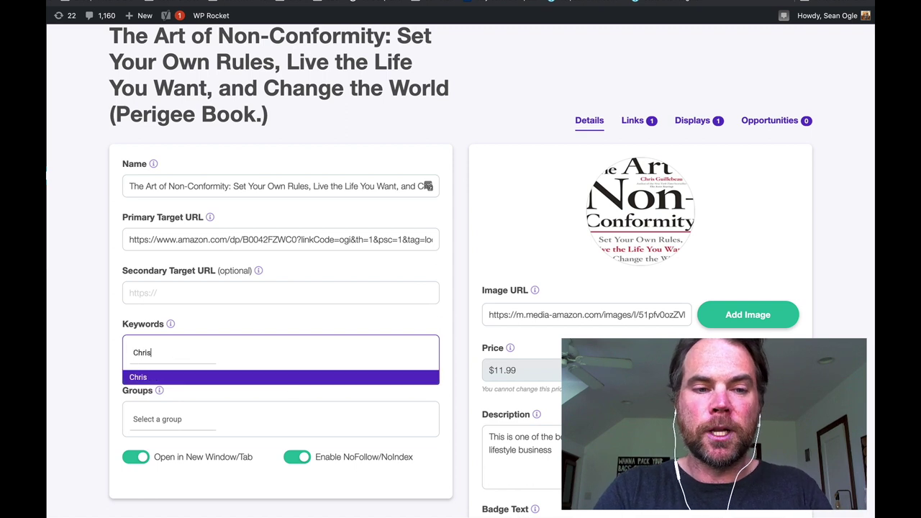
type("hris Guil")
key("BackSpace")
key("BackSpace")
key("BackSpace")
key("BackSpace")
type("Gu")
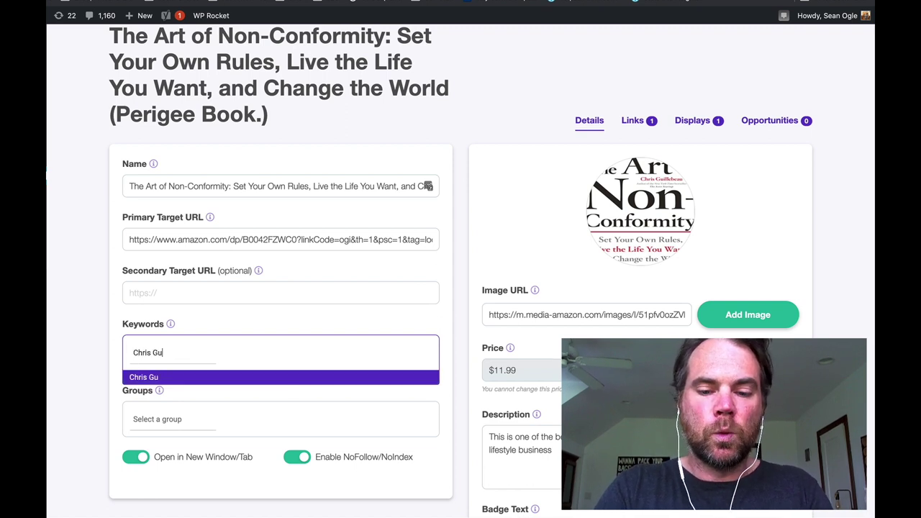
type("illebeau")
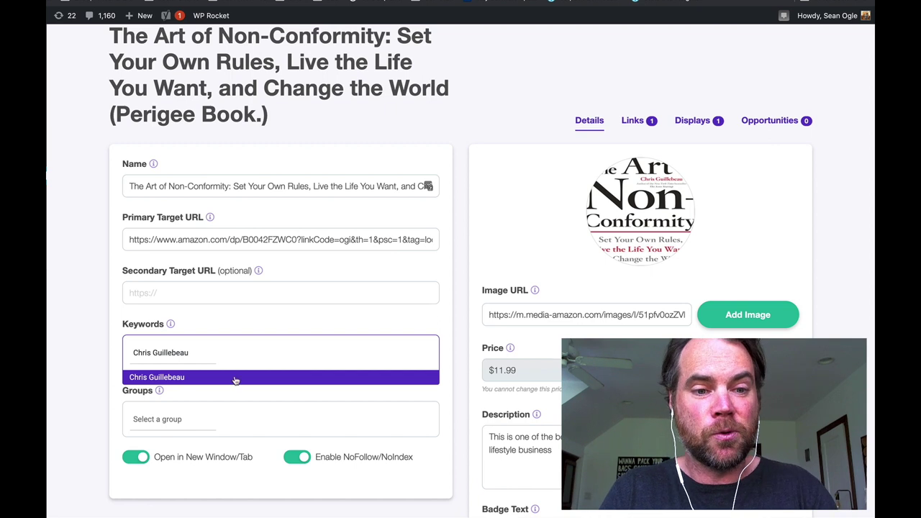
left_click(198, 382)
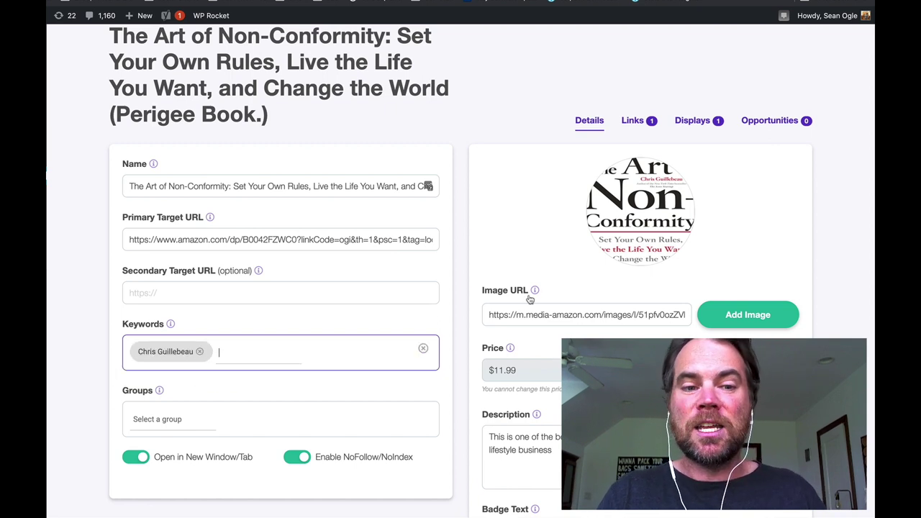
mouse_move(531, 296)
scroll(530, 298, "down", 6)
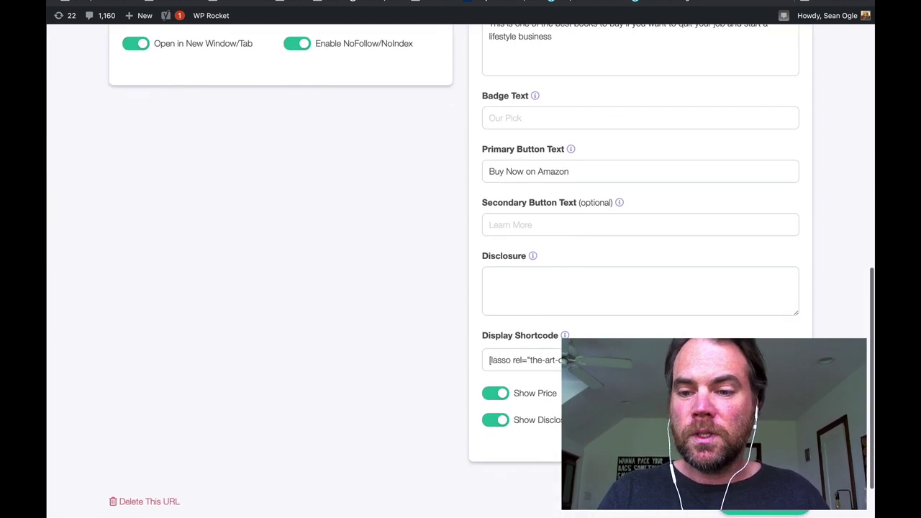
left_click(764, 509)
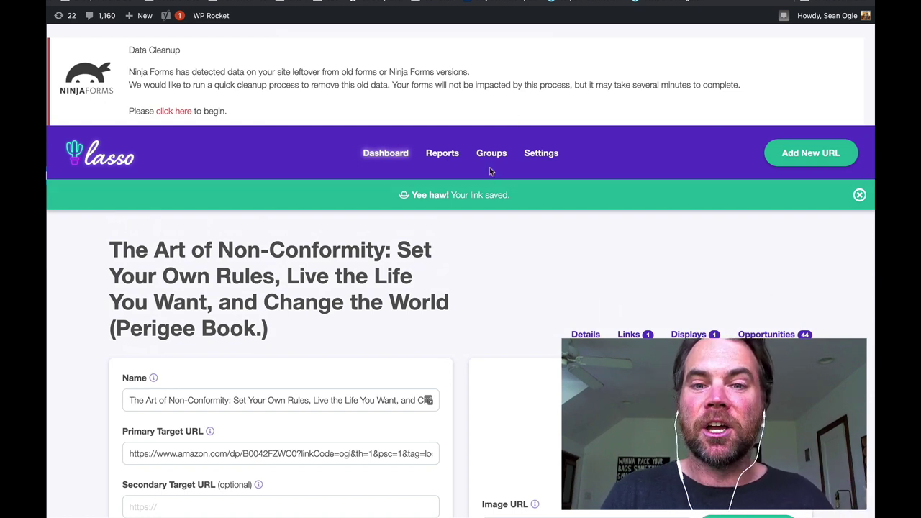
From the book's opportunities, monetize the keyword in "The Mental Evolution of a Cubicle Dweller" with The Art of Non-Conformity link.
scroll(490, 171, "down", 1)
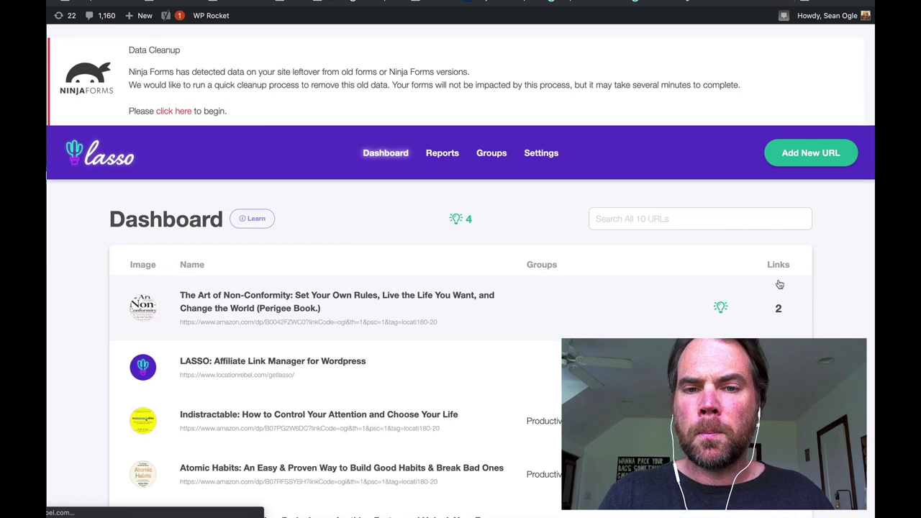
left_click(777, 283)
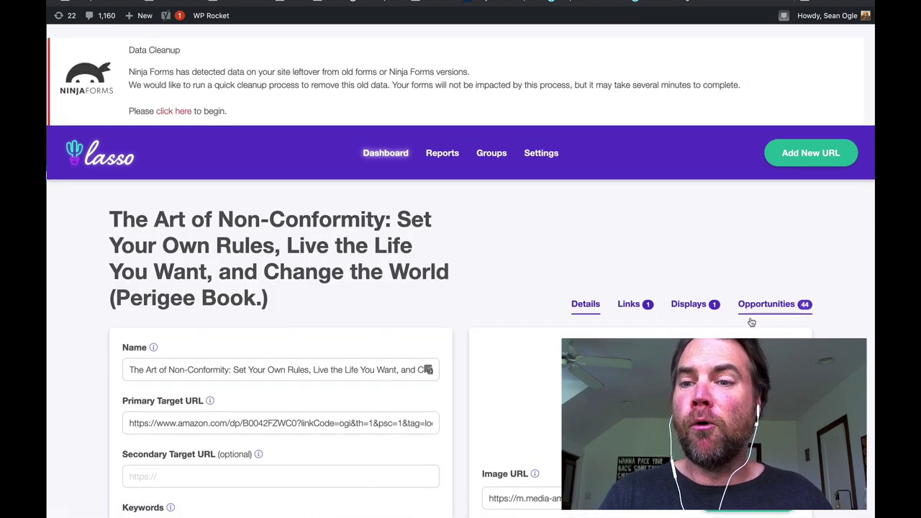
left_click(790, 307)
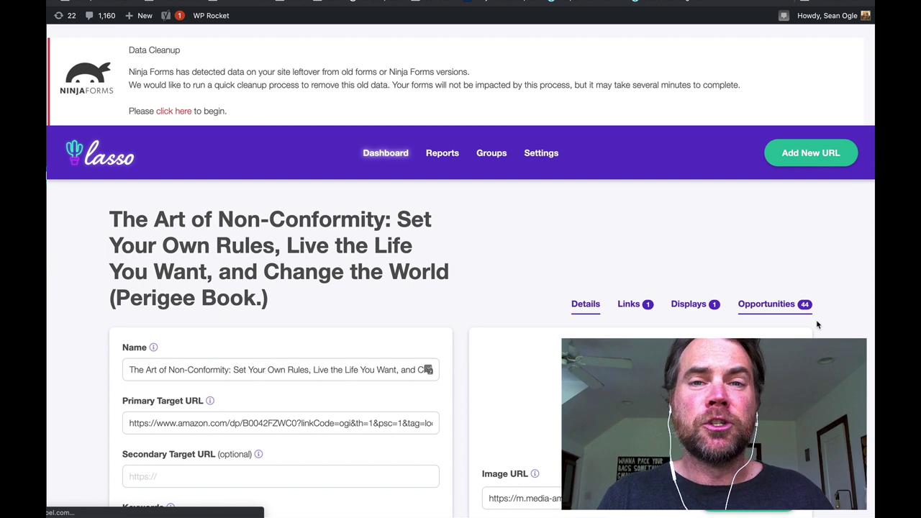
scroll(484, 251, "down", 3)
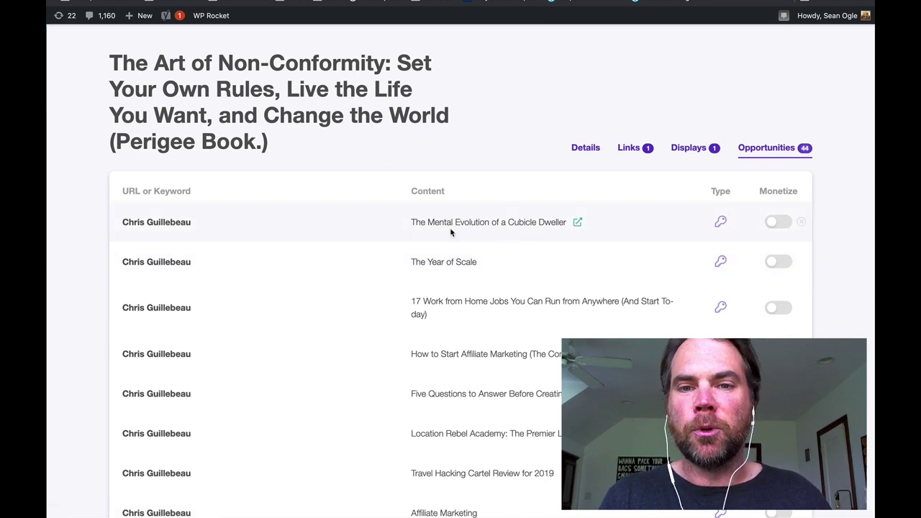
left_click(776, 222)
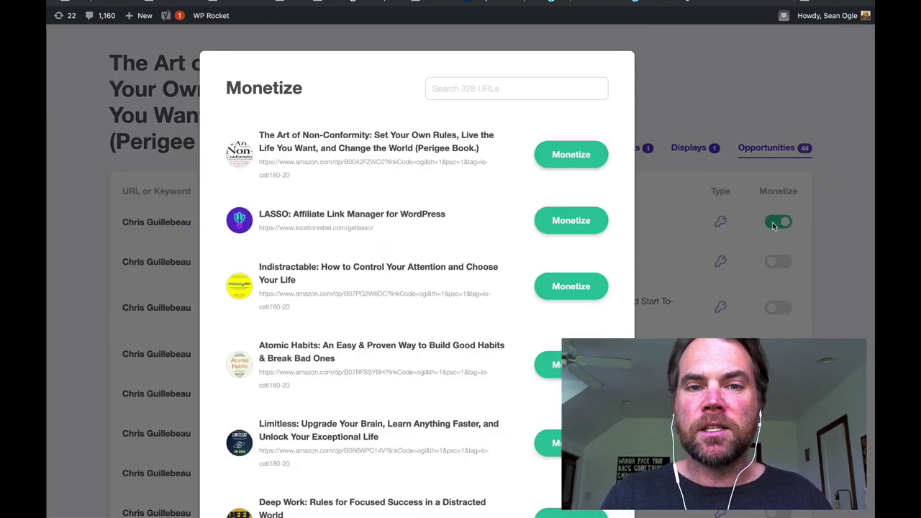
left_click(568, 154)
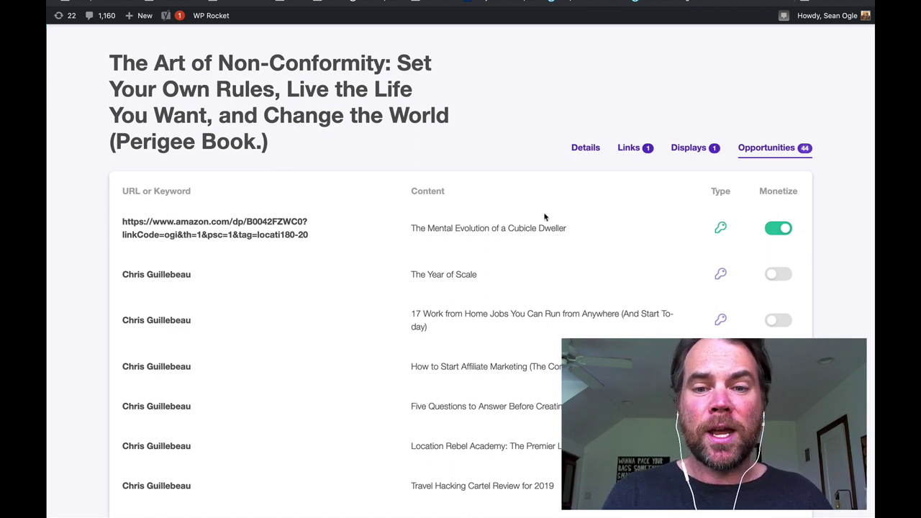
Open the Productivity Books group in Lasso and review its name, slug and description.
scroll(541, 294, "down", 3)
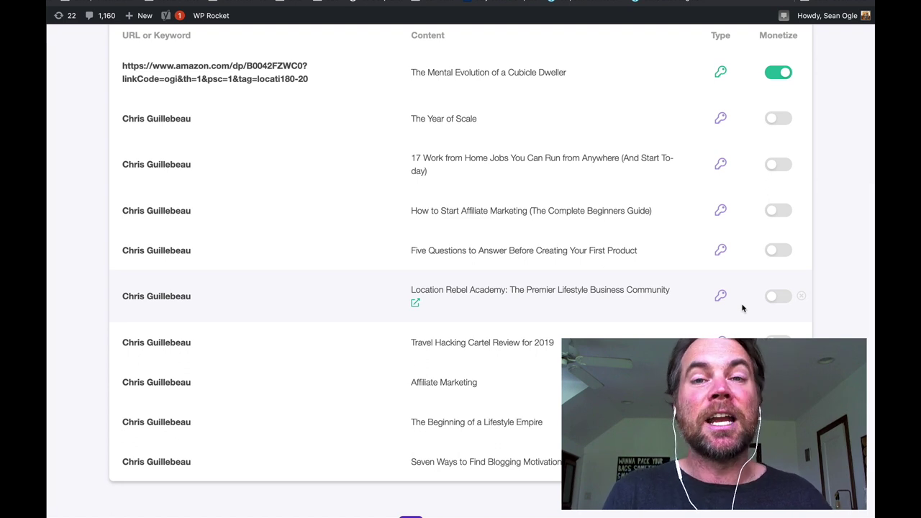
scroll(742, 308, "up", 3)
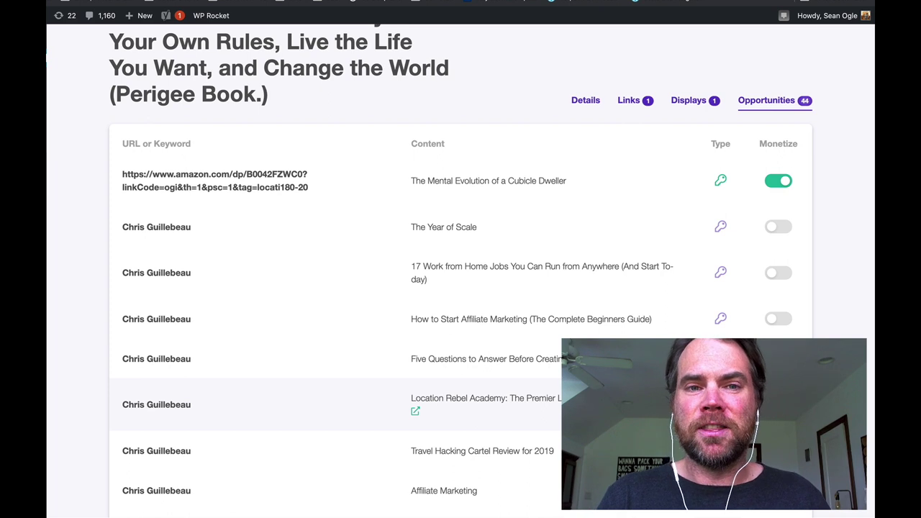
scroll(719, 320, "down", 2)
scroll(361, 167, "up", 5)
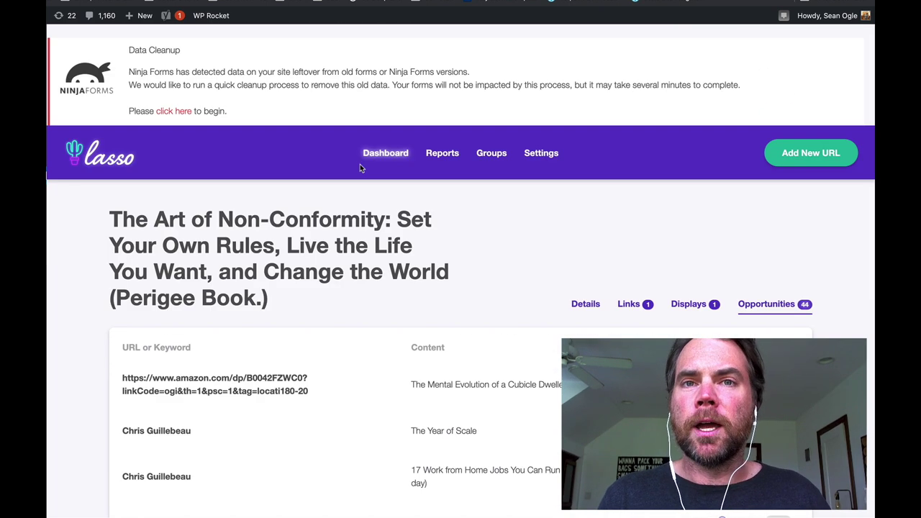
left_click(494, 163)
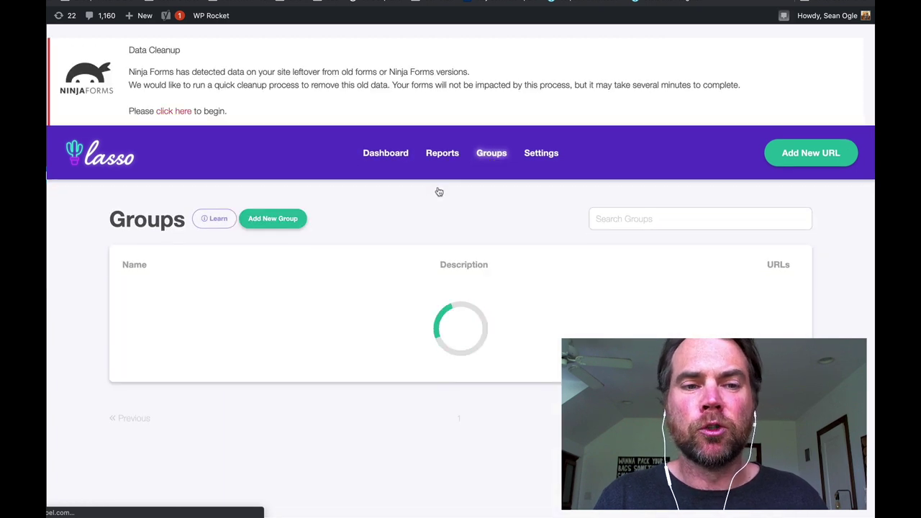
scroll(438, 190, "down", 1)
scroll(438, 191, "down", 2)
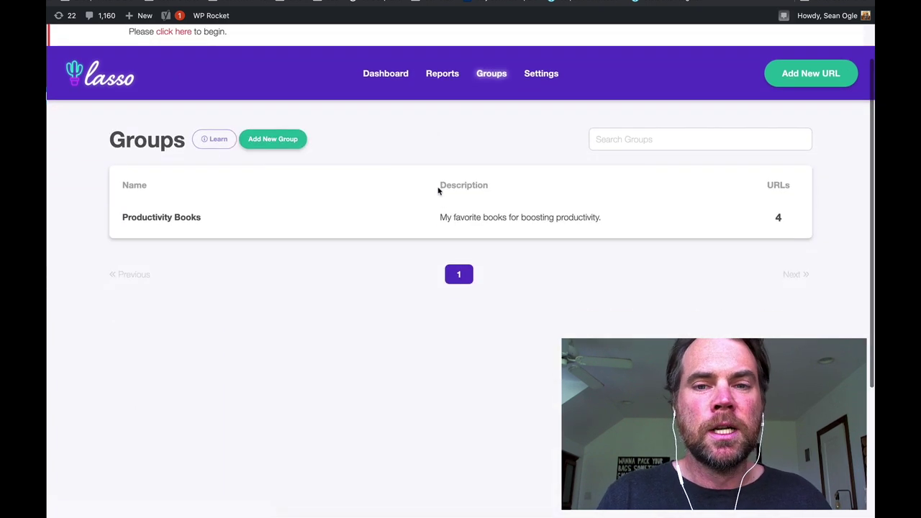
left_click(302, 217)
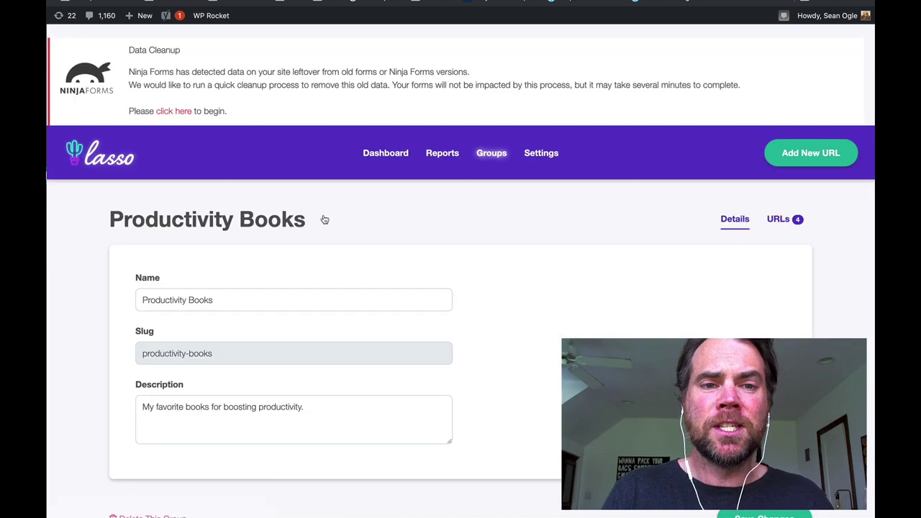
scroll(325, 219, "down", 2)
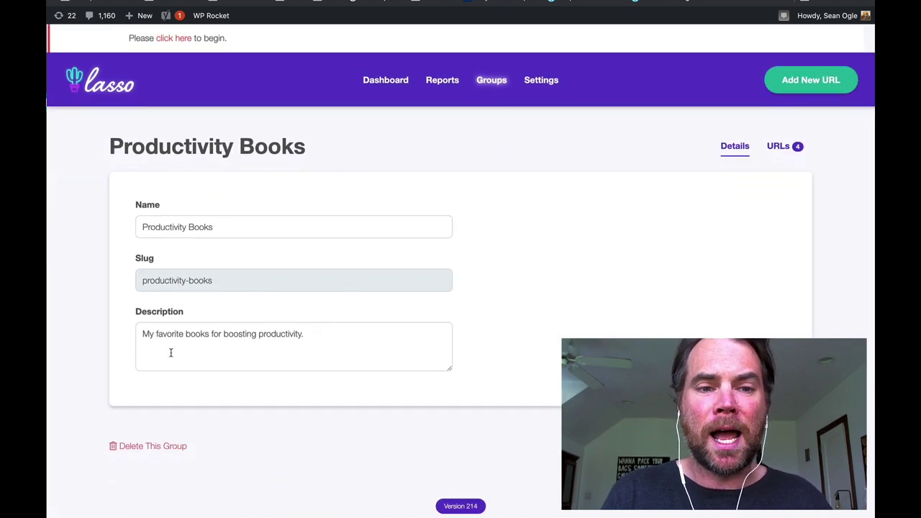
Check the URLs in the Productivity Books group and insert a Lasso grid display of that group into the Lasso Test Post.
left_click(773, 146)
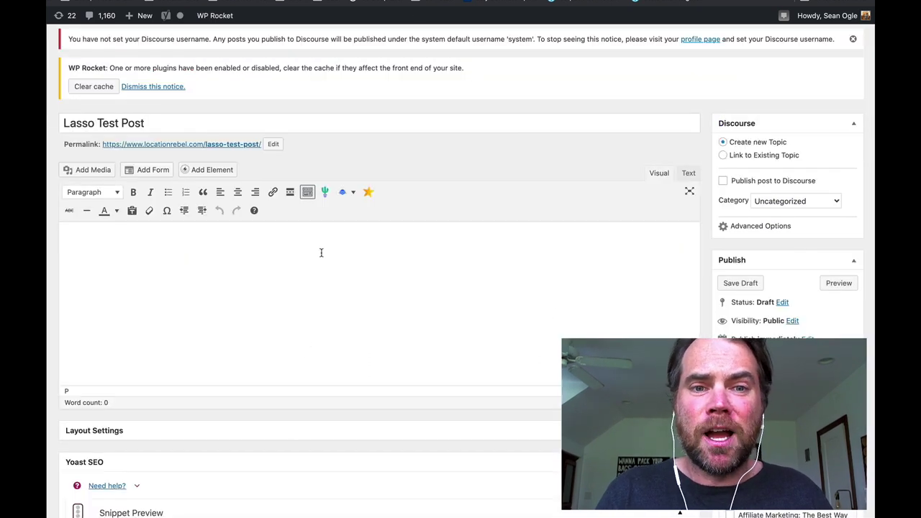
left_click(325, 193)
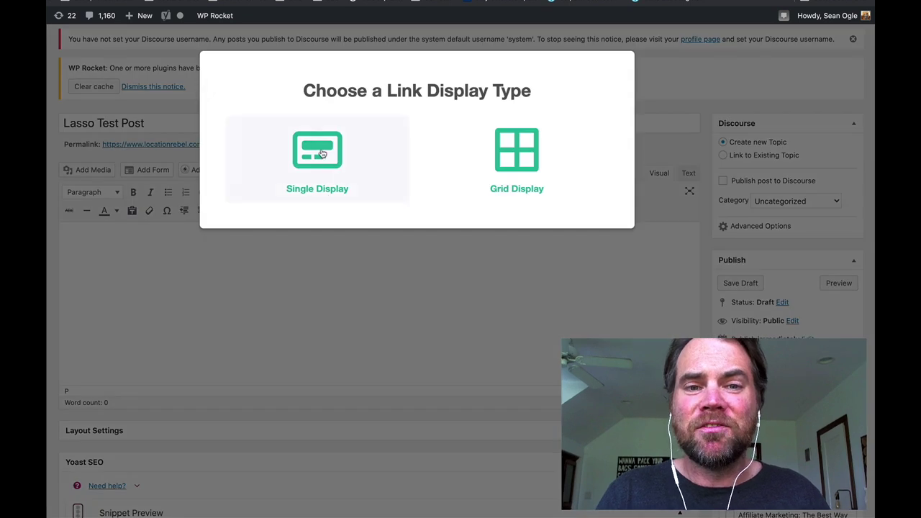
left_click(565, 176)
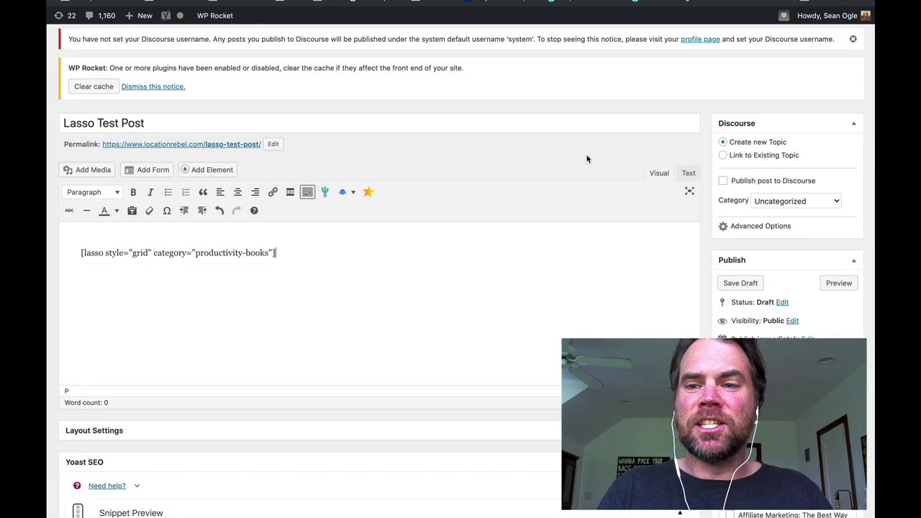
Preview the Lasso Test Post and review the Productivity Books grid, dismissing the email signup popup.
right_click(843, 285)
key("Return")
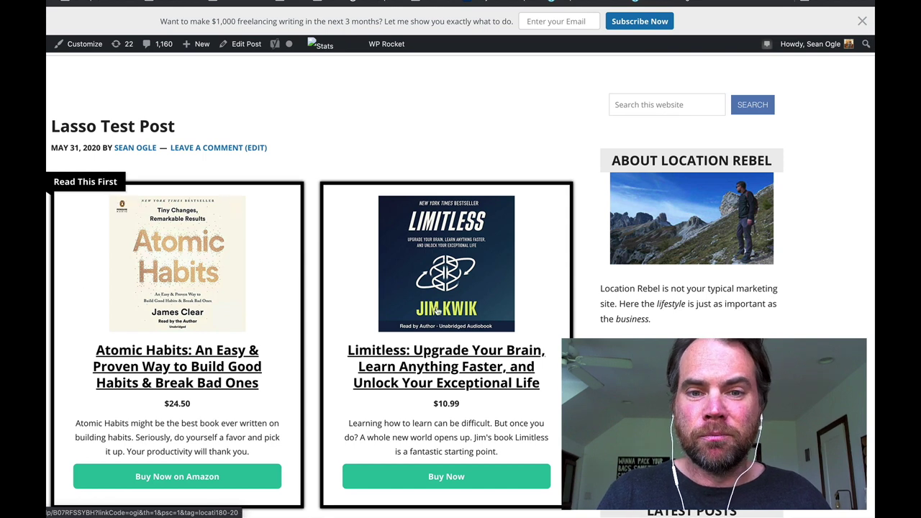
scroll(446, 288, "down", 5)
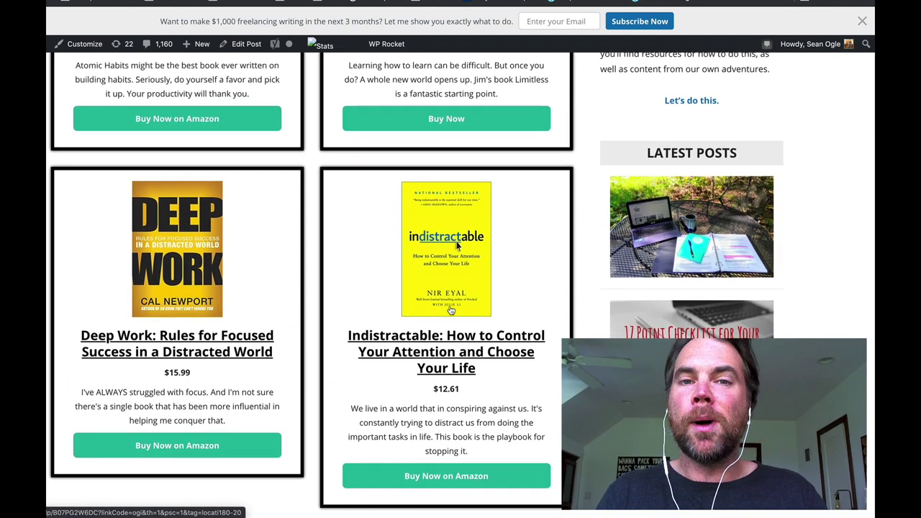
scroll(451, 310, "up", 7)
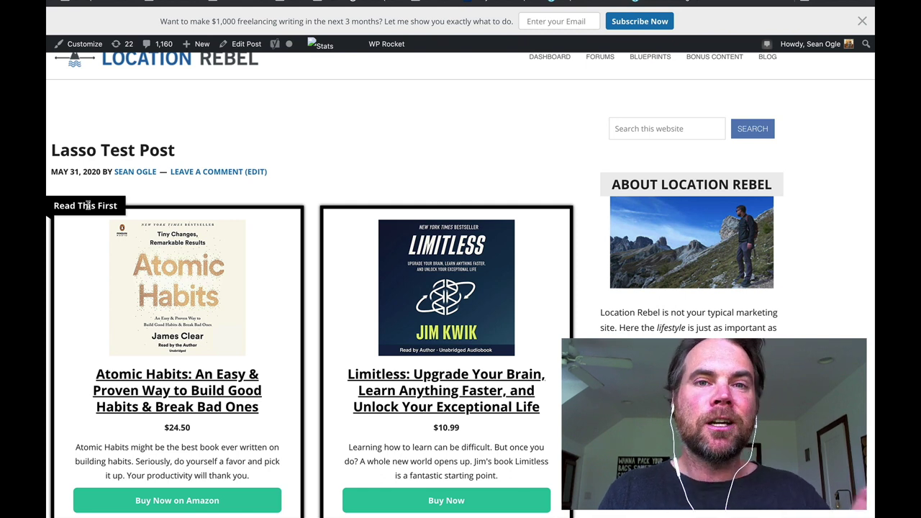
mouse_move(490, 115)
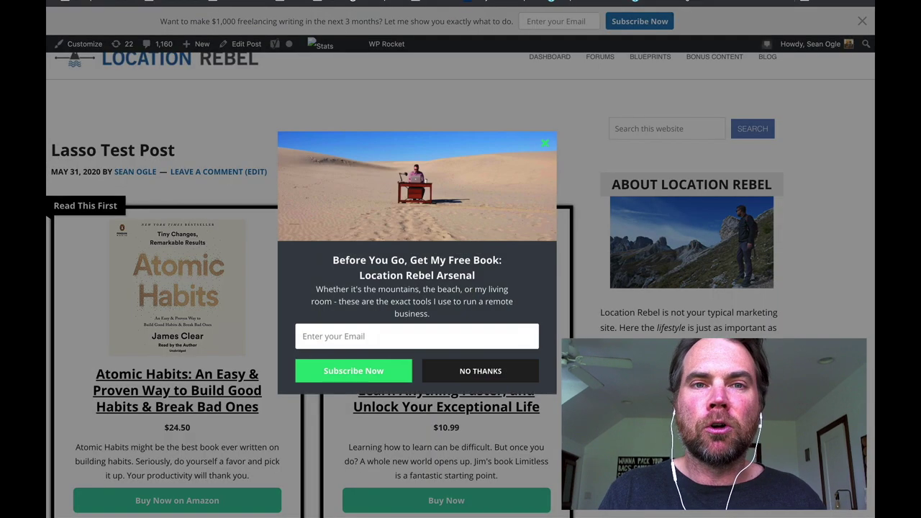
left_click(546, 144)
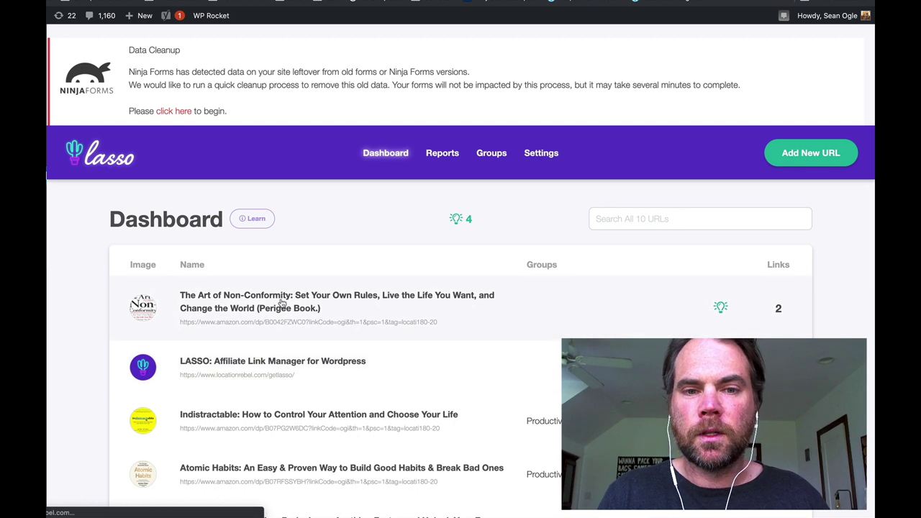
Set the badge text of The Art of Non-Conformity's link to "Great Alternative to Four Hour Work Week" and save the link.
left_click(282, 302)
scroll(282, 303, "down", 5)
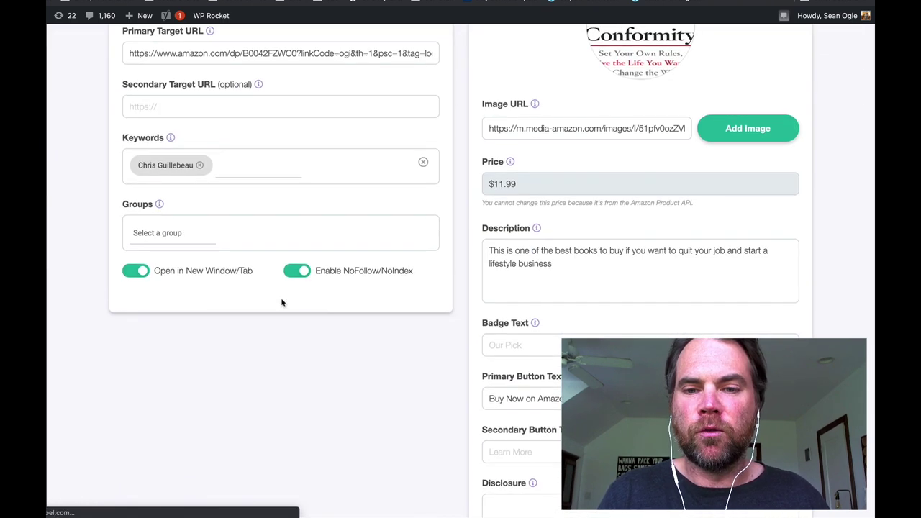
left_click(510, 346)
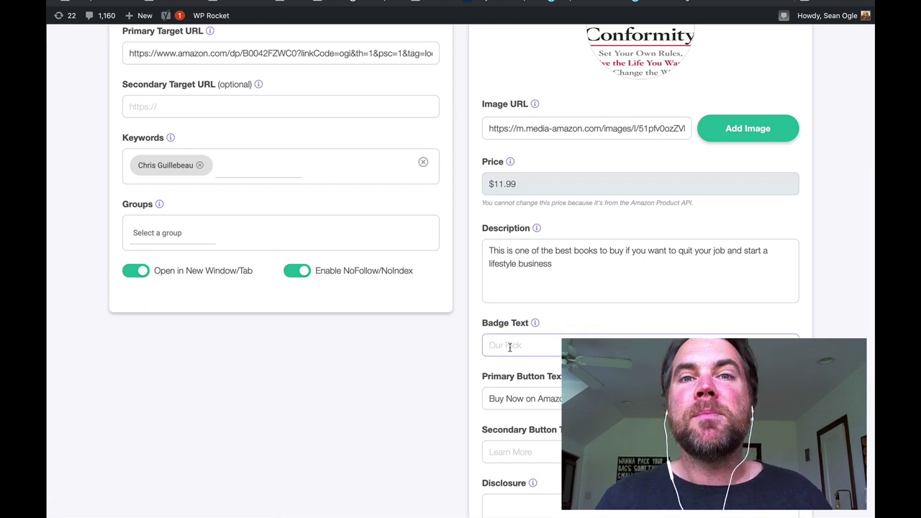
type("Great Al")
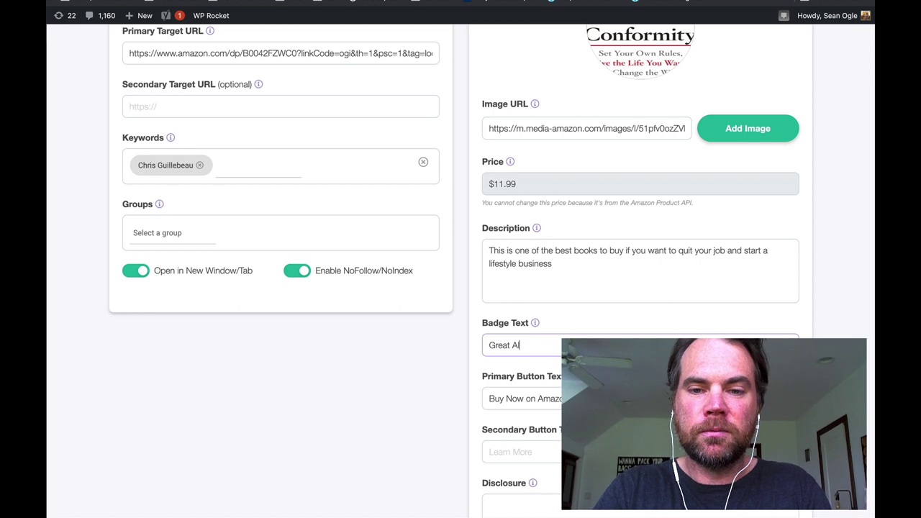
type("ternartive to")
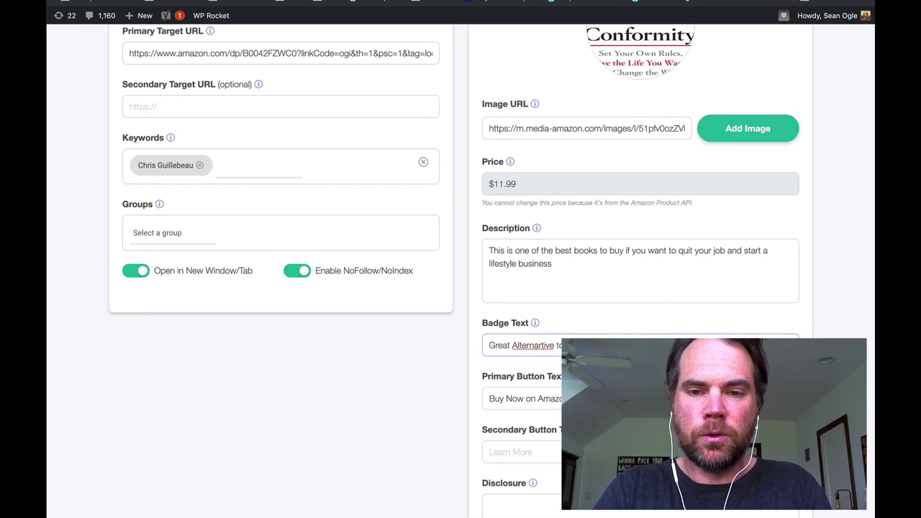
key("BackSpace")
key("BackSpace")
key("BackSpace")
key("BackSpace")
key("BackSpace")
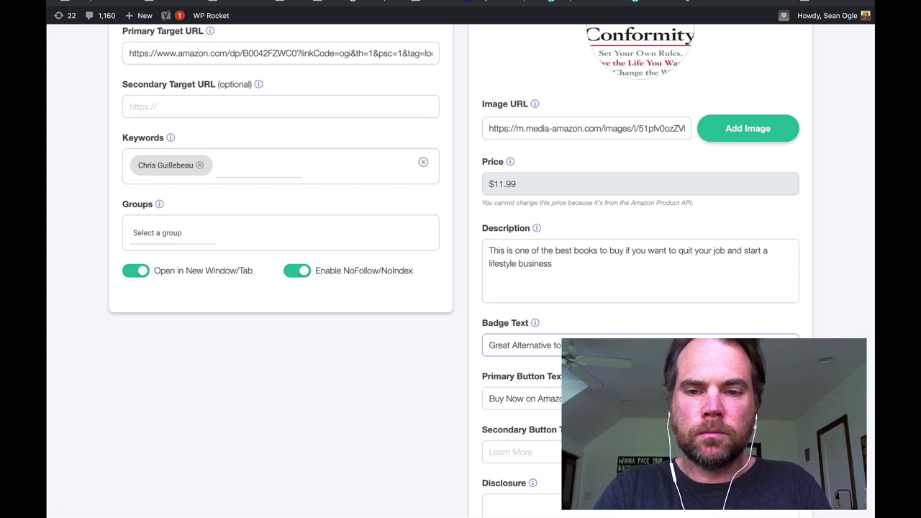
scroll(406, 48, "down", 5)
key("Return")
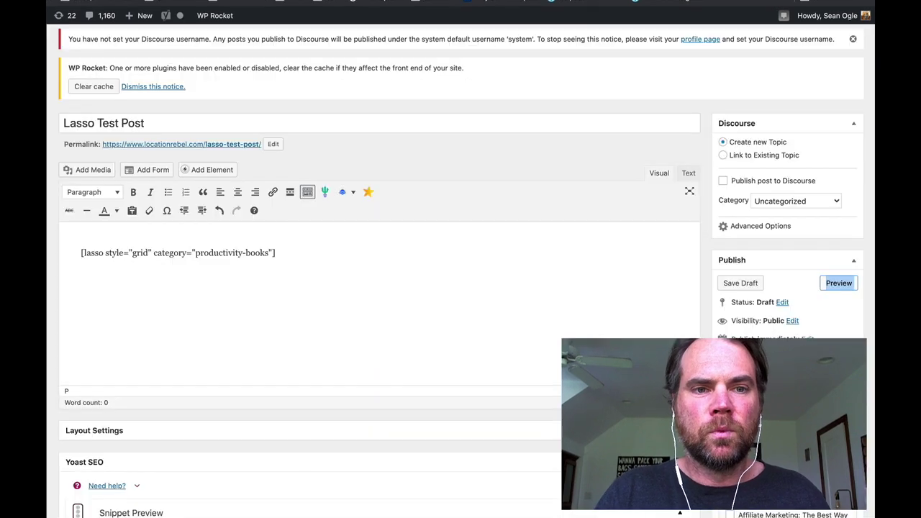
Replace the grid shortcode in the Lasso Test Post with a single display of The Art of Non-Conformity.
left_click_drag(289, 260, 78, 229)
key("BackSpace")
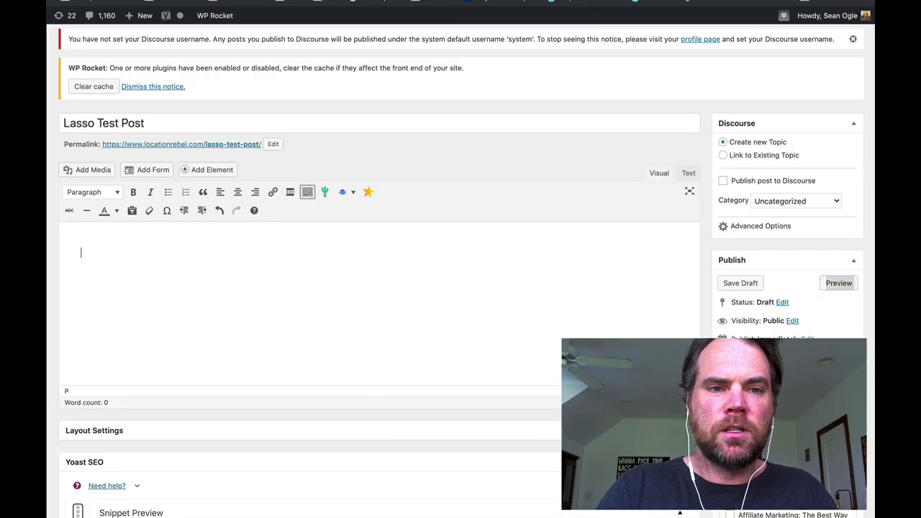
left_click(327, 192)
left_click(312, 183)
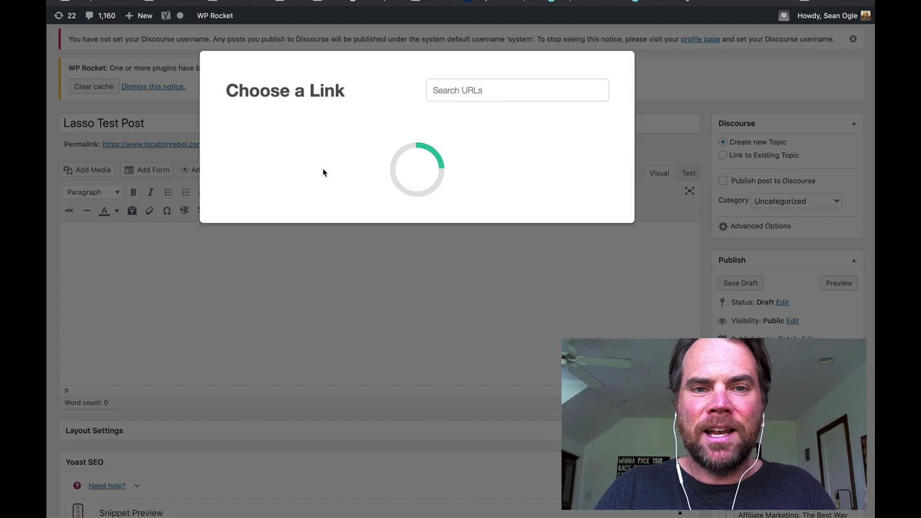
right_click(579, 158)
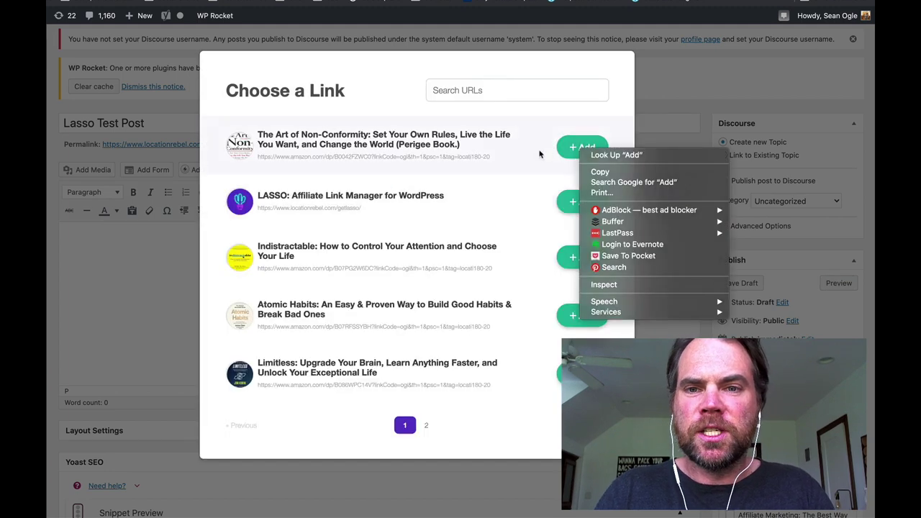
left_click(565, 151)
left_click(576, 147)
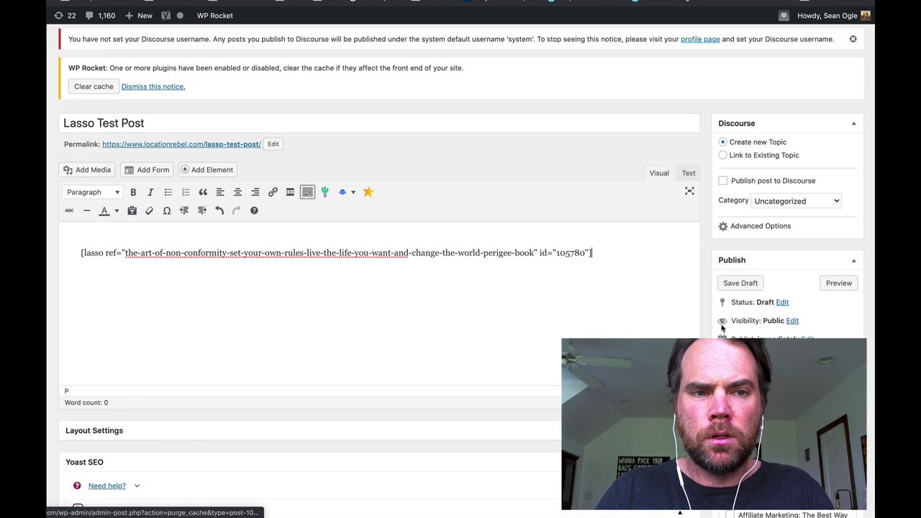
Preview the test post with the single book display and return to the Lasso dashboard.
left_click(830, 285)
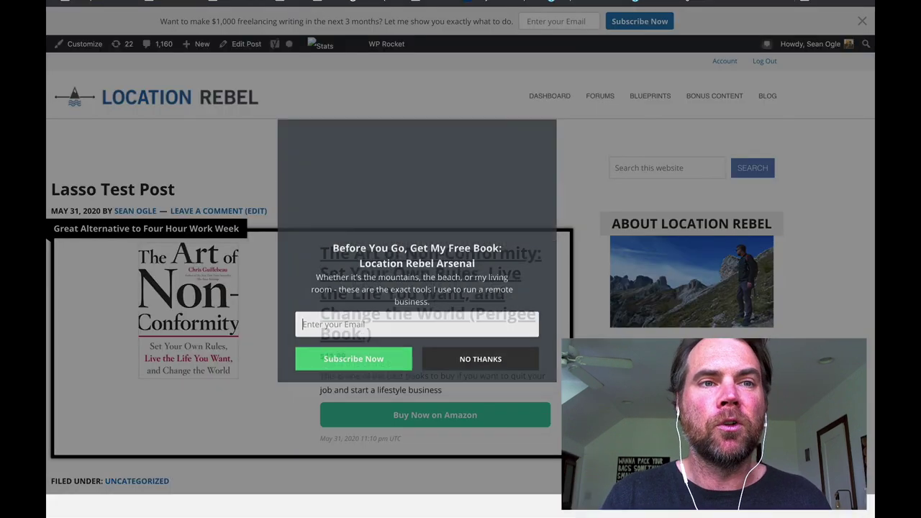
left_click(467, 2)
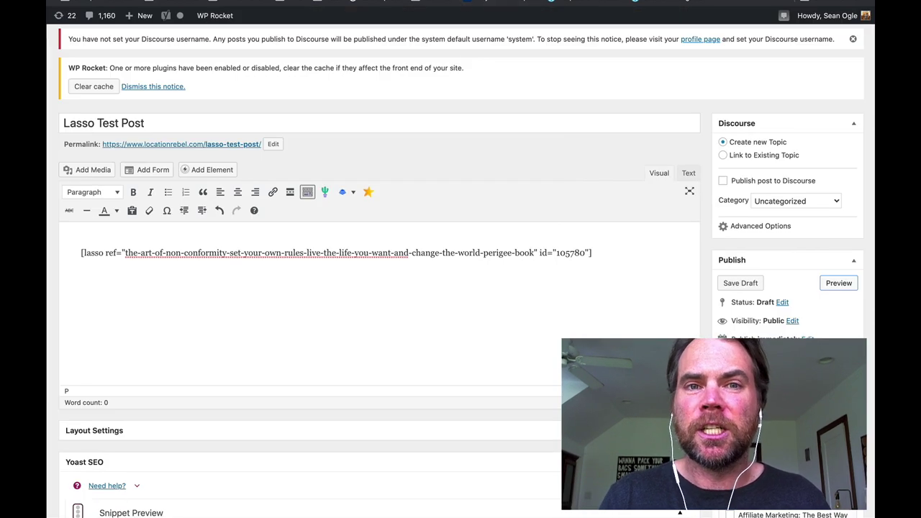
left_click(504, 2)
key("ctrl+shift+Tab")
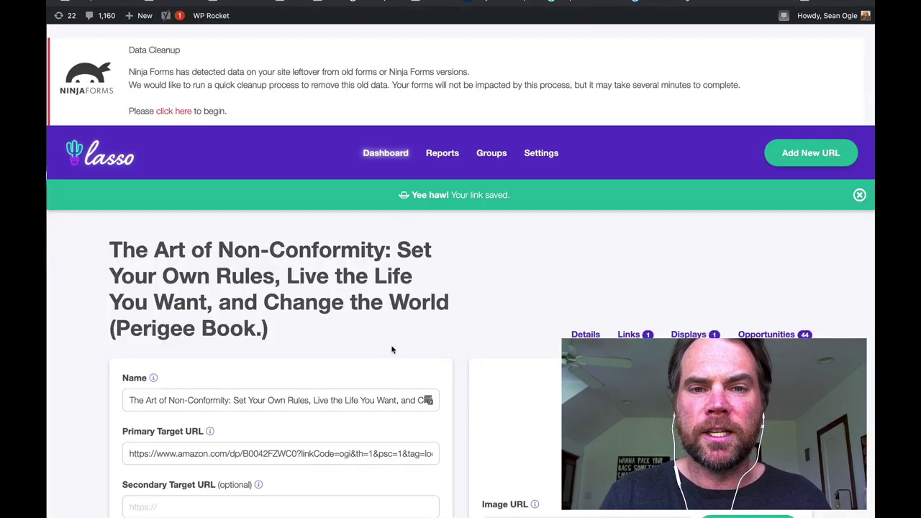
left_click(399, 152)
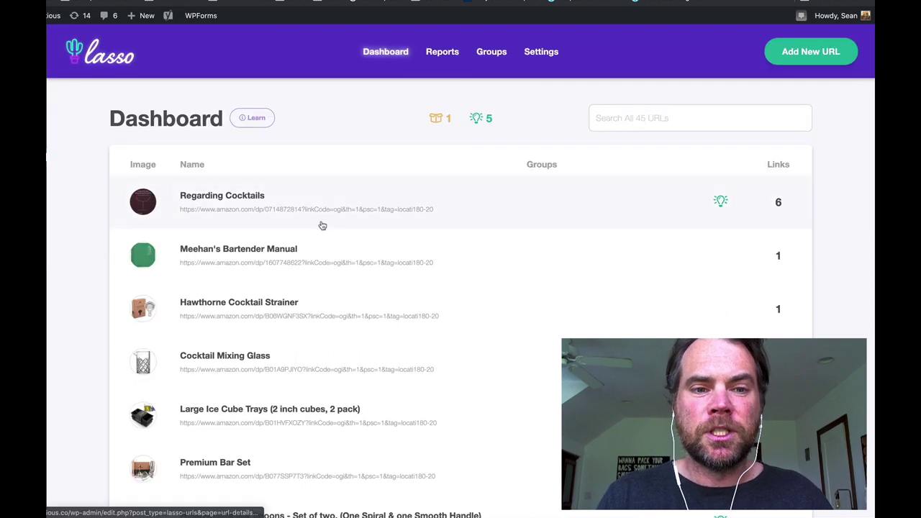
Look through the affiliate links, opportunities and link counts on the cocktail site's Lasso dashboard.
scroll(322, 222, "down", 3)
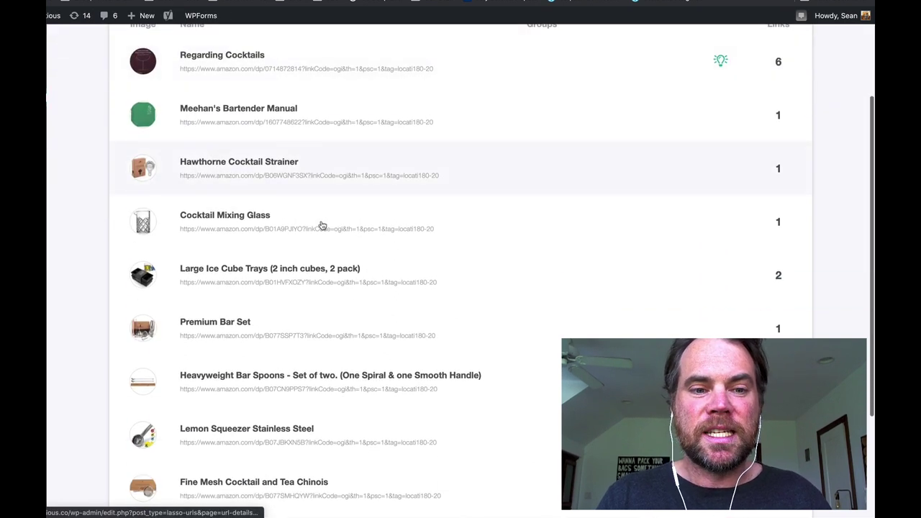
scroll(322, 225, "down", 3)
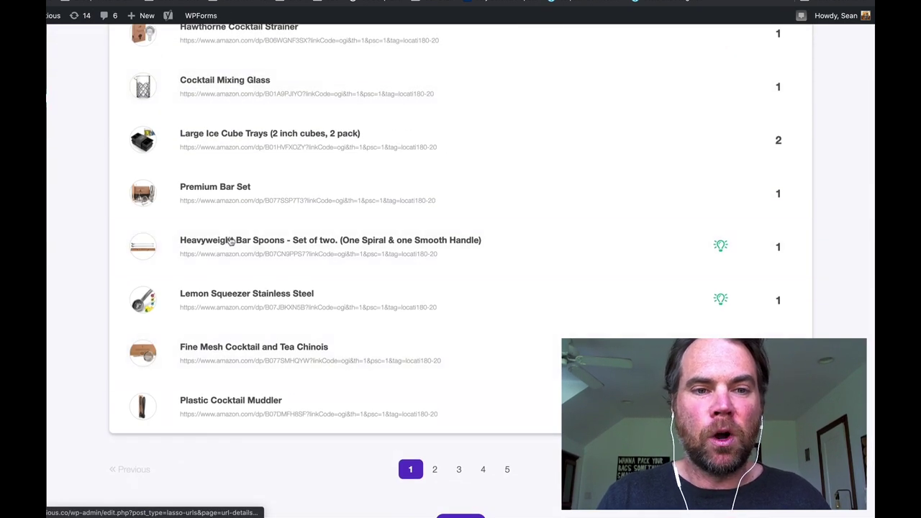
scroll(228, 248, "up", 4)
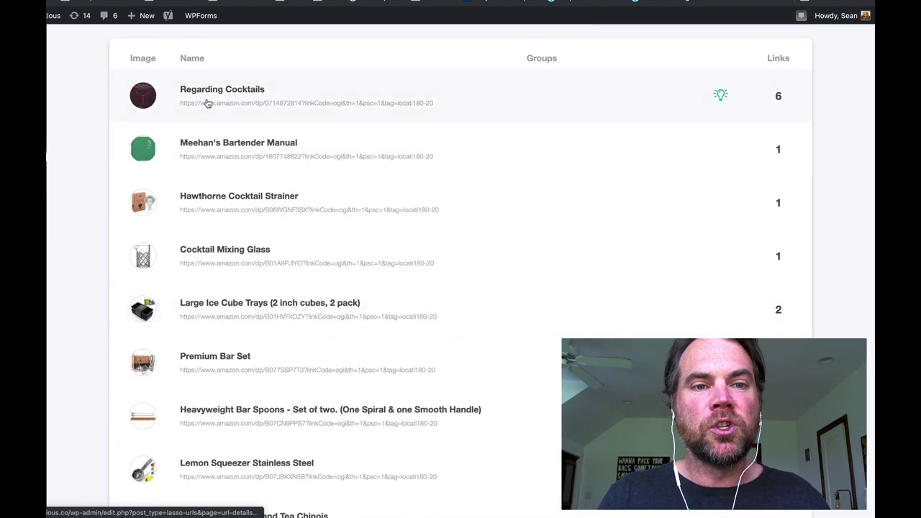
scroll(212, 111, "up", 3)
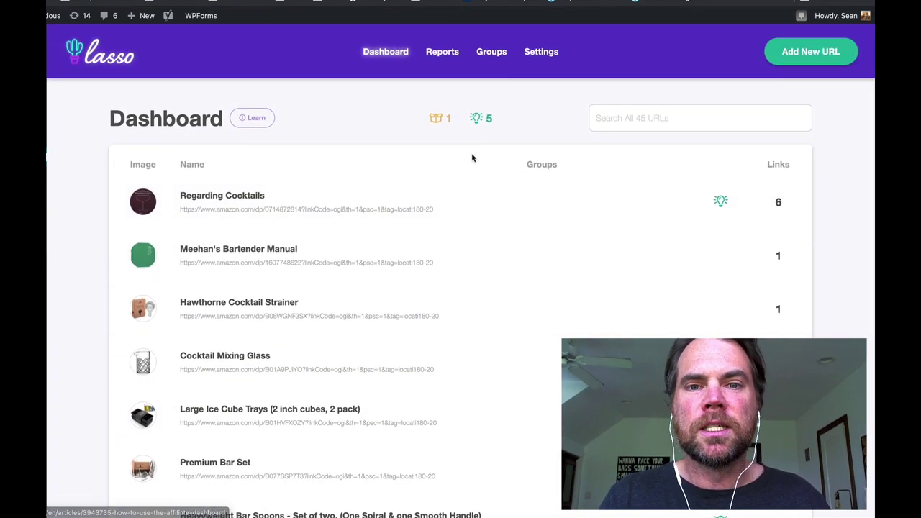
Open the cocktail tools article and review its Lasso product displays, such as the Hawthorne Cocktail Strainer.
left_click(611, 3)
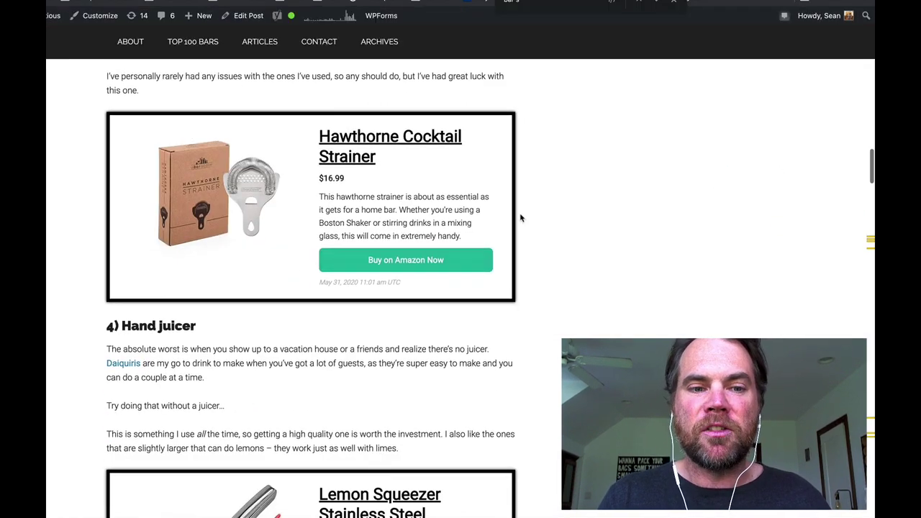
scroll(520, 217, "down", 7)
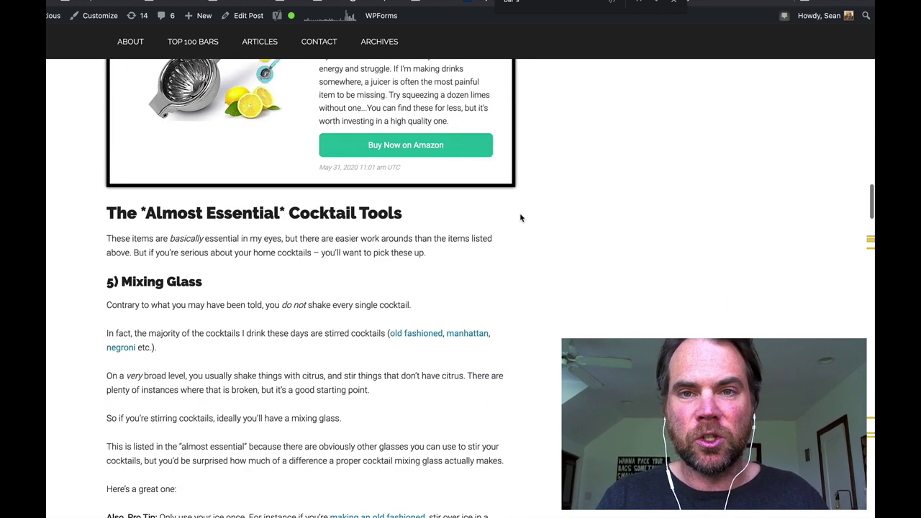
scroll(521, 218, "down", 3)
right_click(523, 198)
left_click(571, 115)
scroll(572, 115, "down", 4)
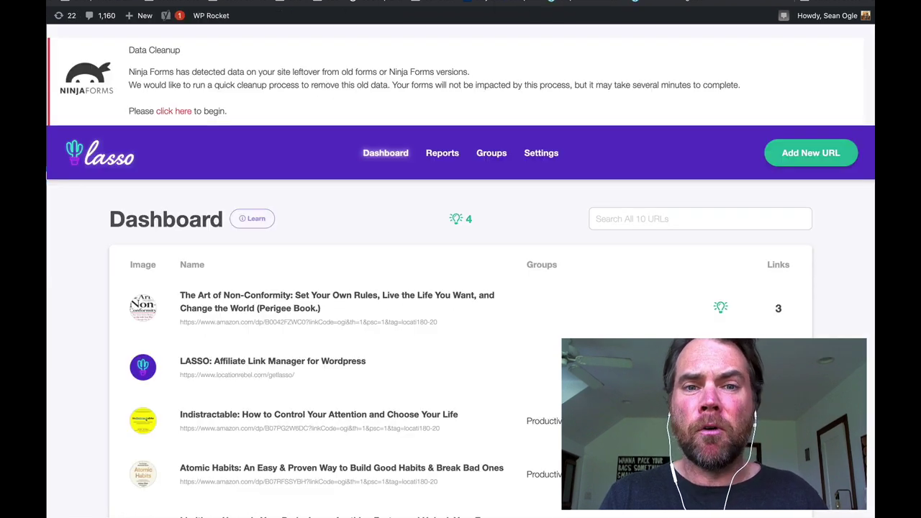
Open the opportunities of The Art of Non-Conformity from the Location Rebel site's Lasso dashboard.
scroll(373, 159, "down", 1)
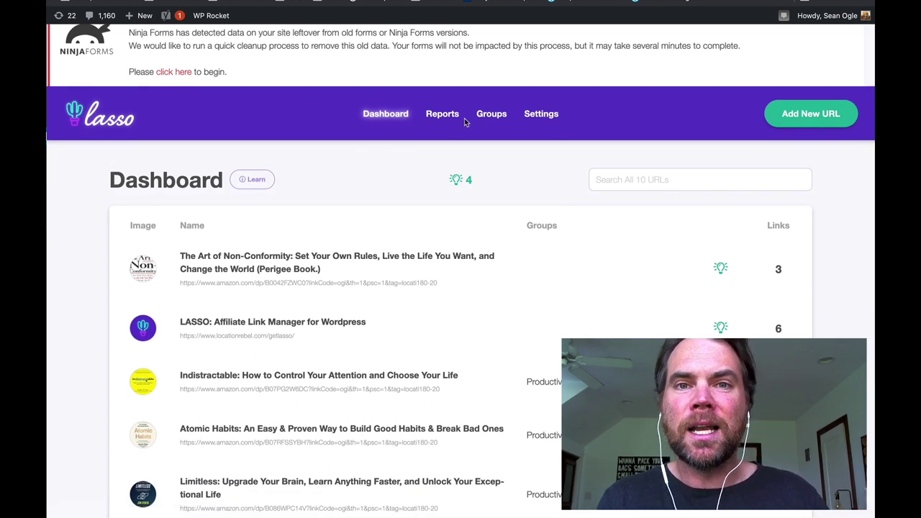
left_click(373, 261)
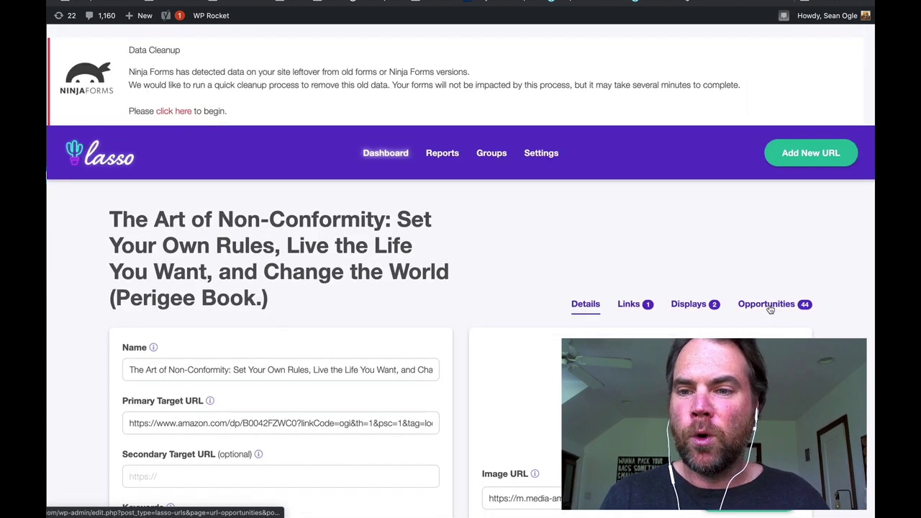
left_click(769, 305)
scroll(212, 374, "down", 1)
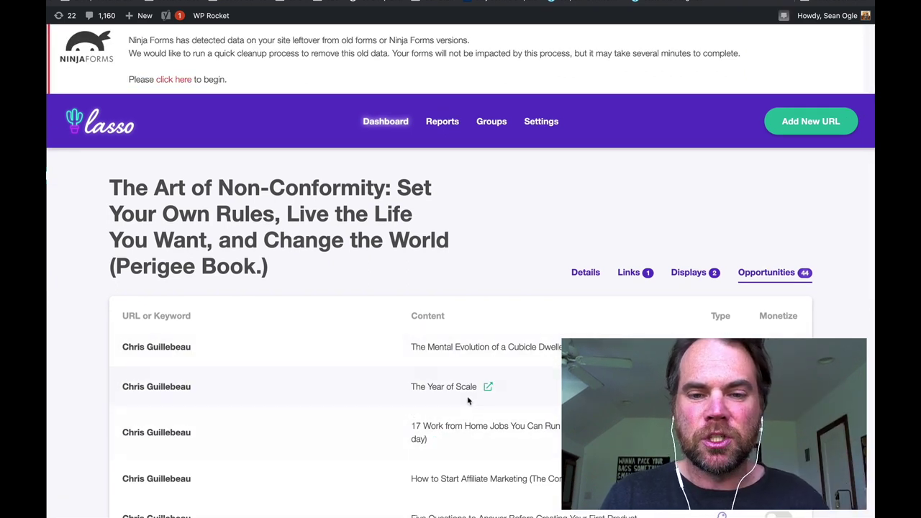
Open the post "The Year of Scale" from the opportunities and find "chris" in its text.
left_click(487, 388)
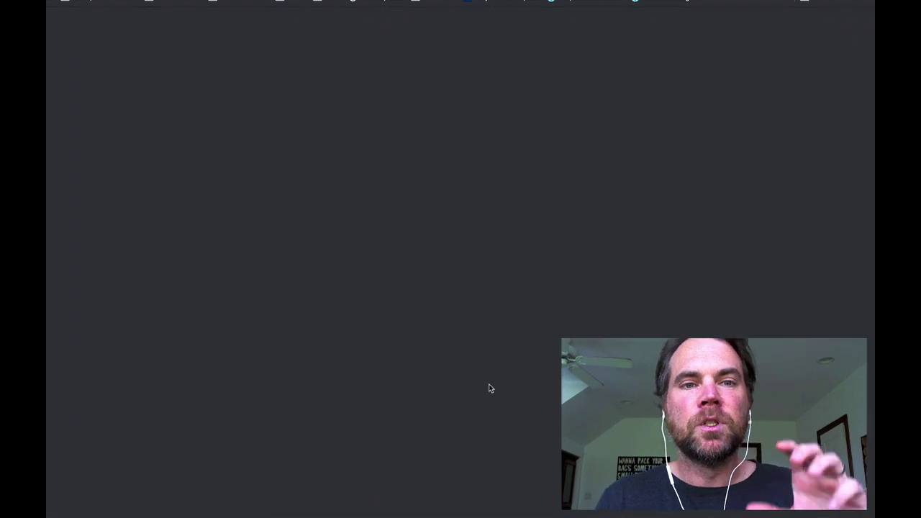
scroll(489, 389, "down", 2)
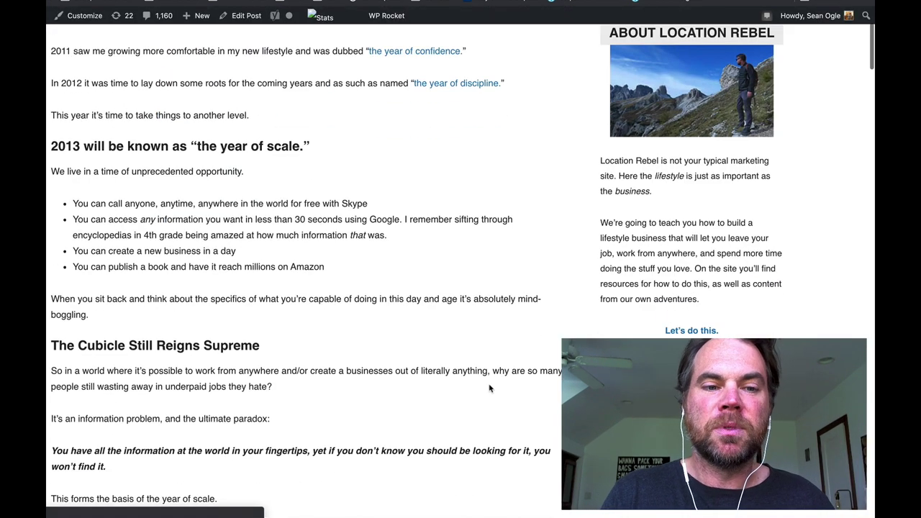
key("super+f")
type("chris")
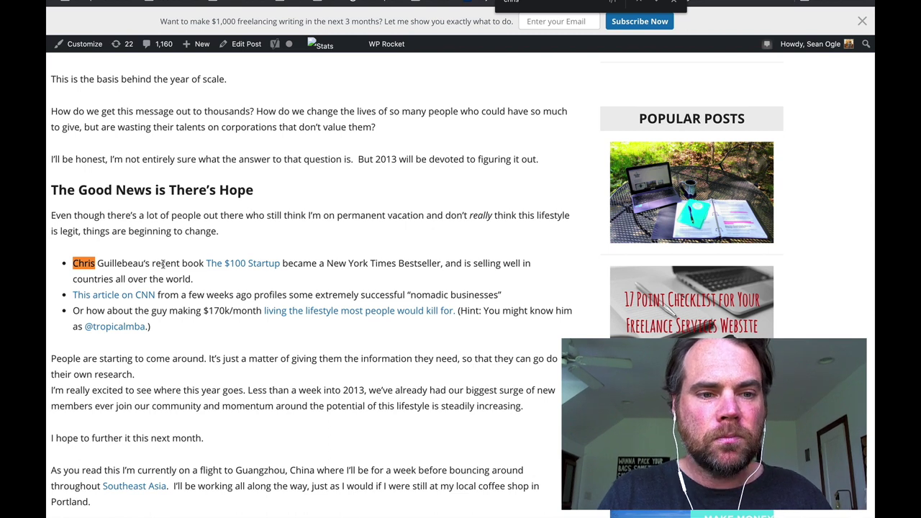
Check the author mention in "The Year of Scale", and look through the opportunities of The Art of Non-Conformity.
left_click_drag(149, 262, 105, 263)
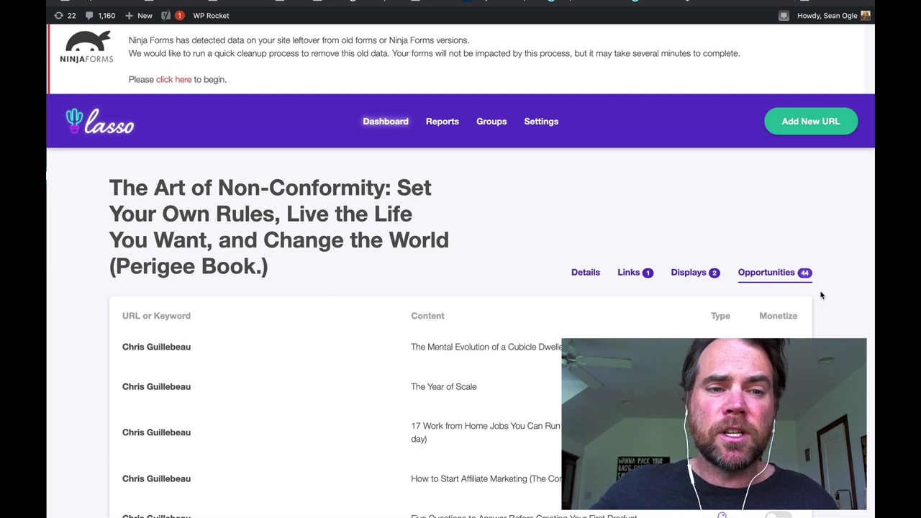
scroll(821, 295, "down", 4)
scroll(820, 295, "up", 2)
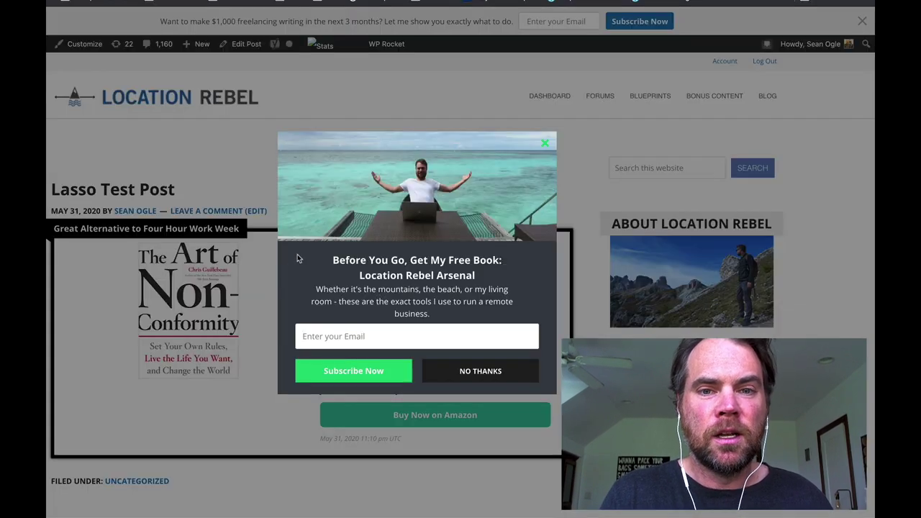
Dismiss the popup on the Lasso Test Post preview, and delete the book's Lasso shortcode from the post draft.
left_click(545, 143)
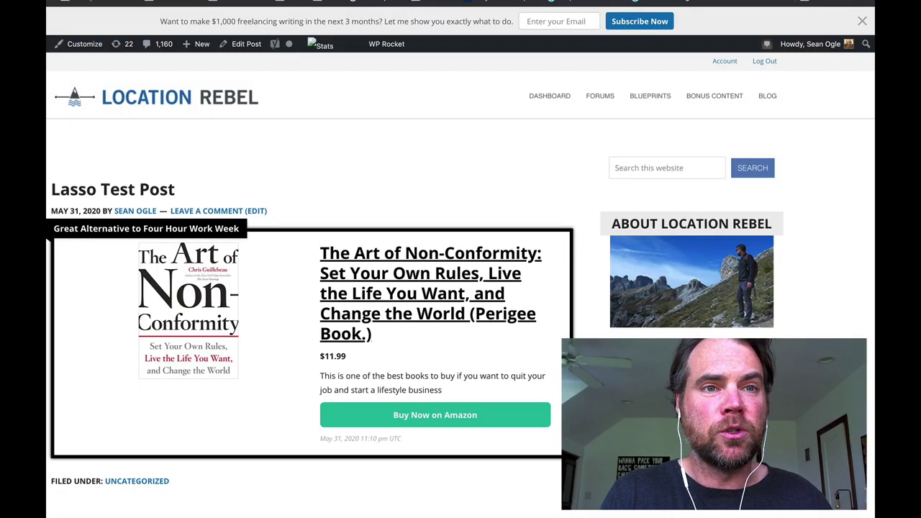
left_click(255, 210)
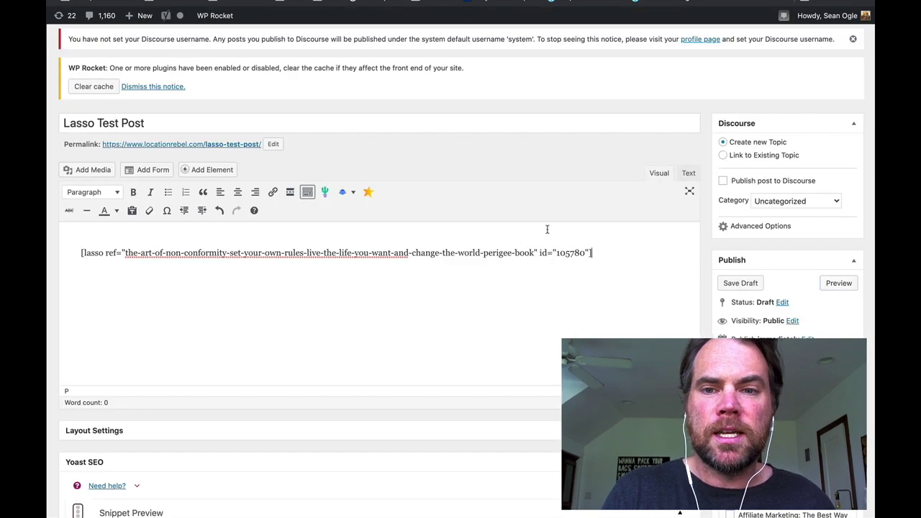
key("super+a")
key("BackSpace")
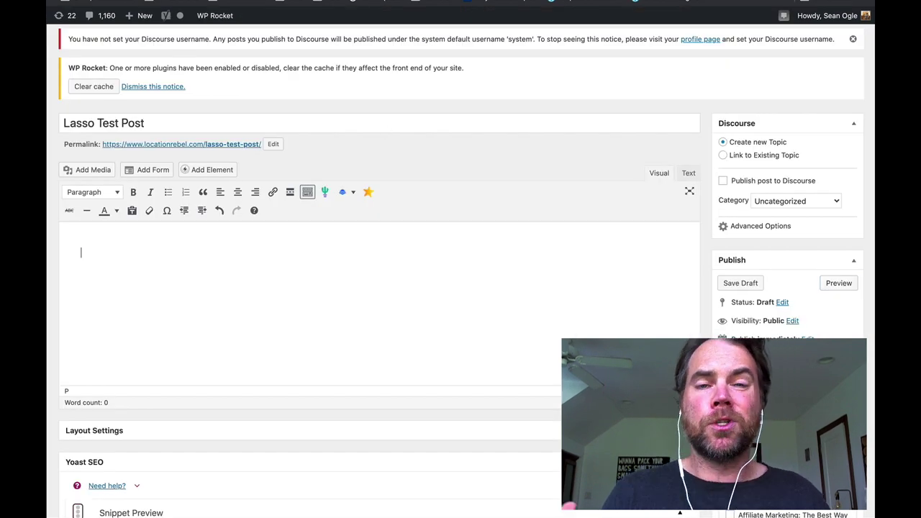
Insert a Lasso single display of Location Rebel Academy into the Lasso Test Post and preview the post.
left_click(326, 192)
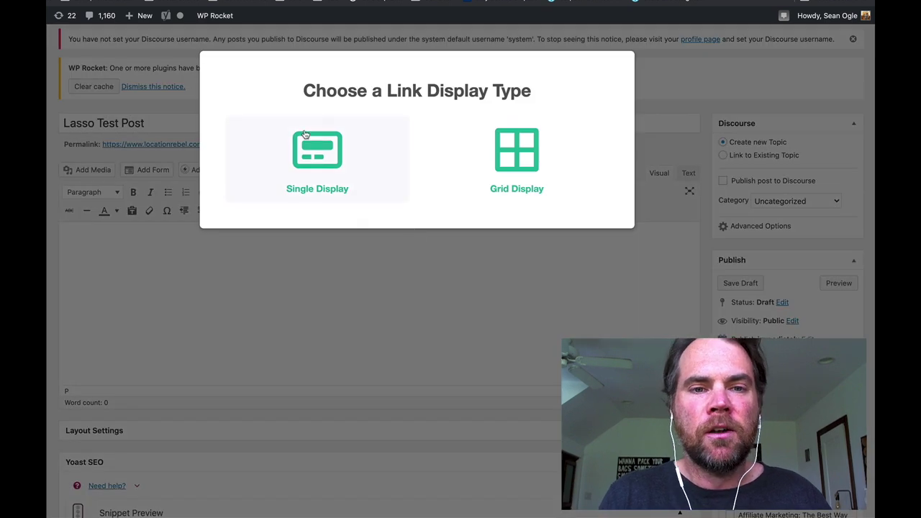
left_click(303, 135)
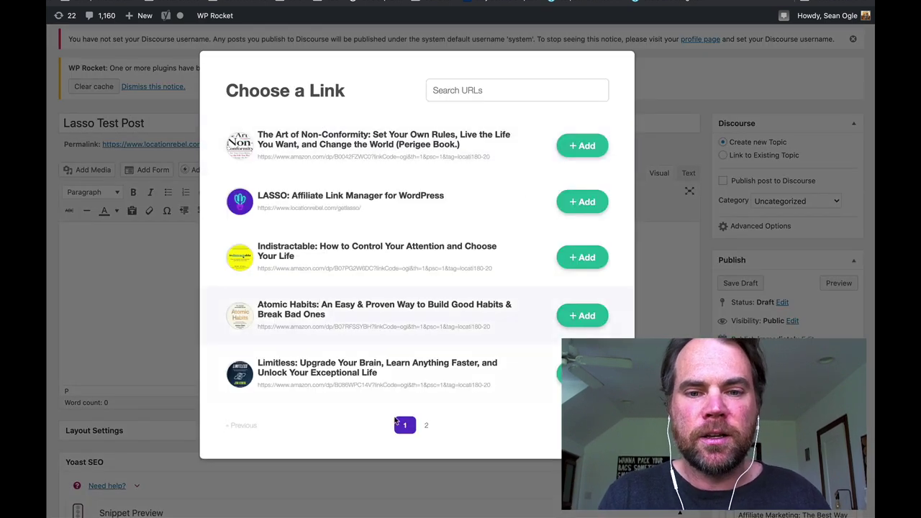
left_click(426, 427)
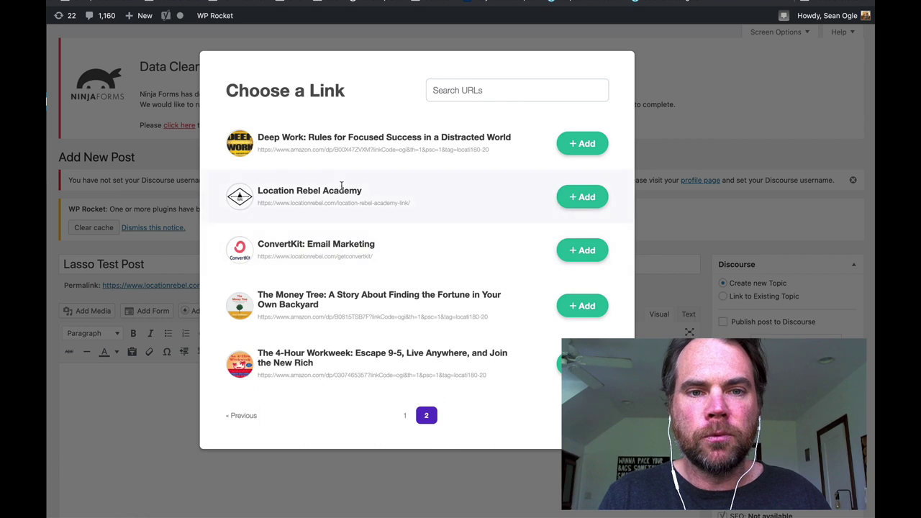
left_click(594, 197)
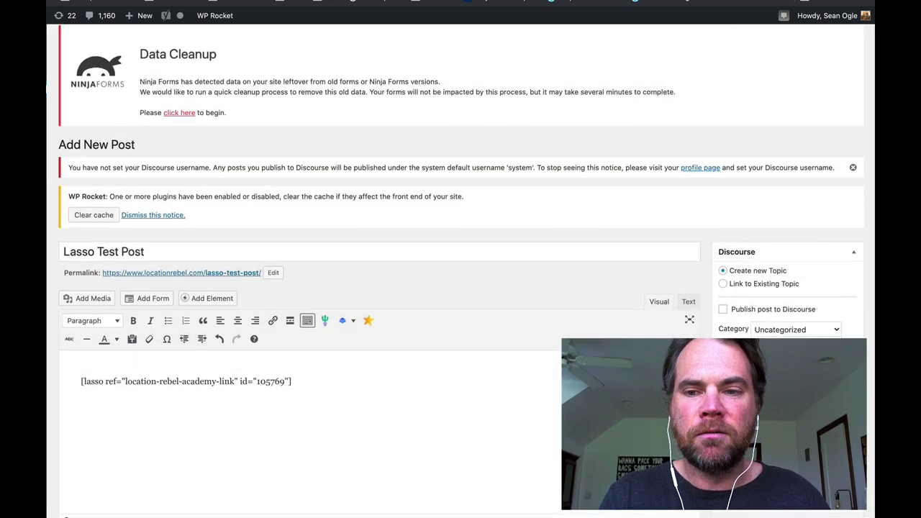
scroll(806, 237, "down", 5)
left_click(838, 207)
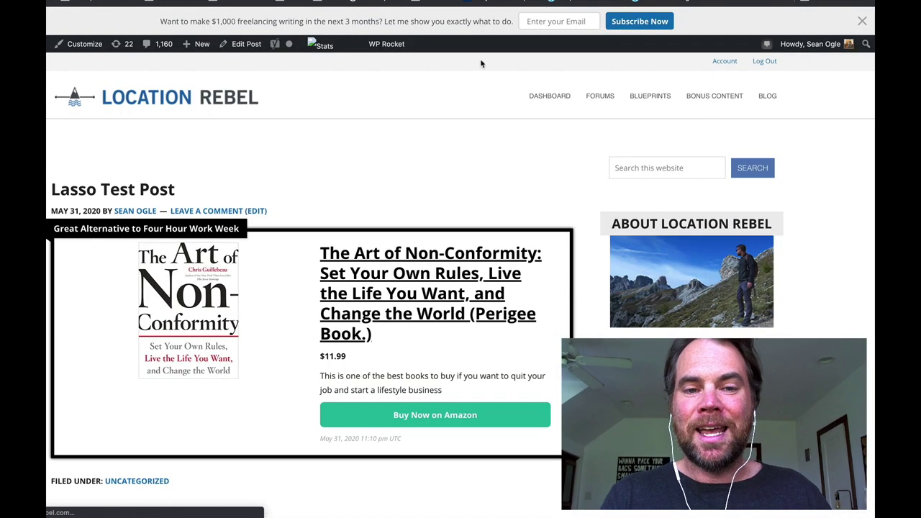